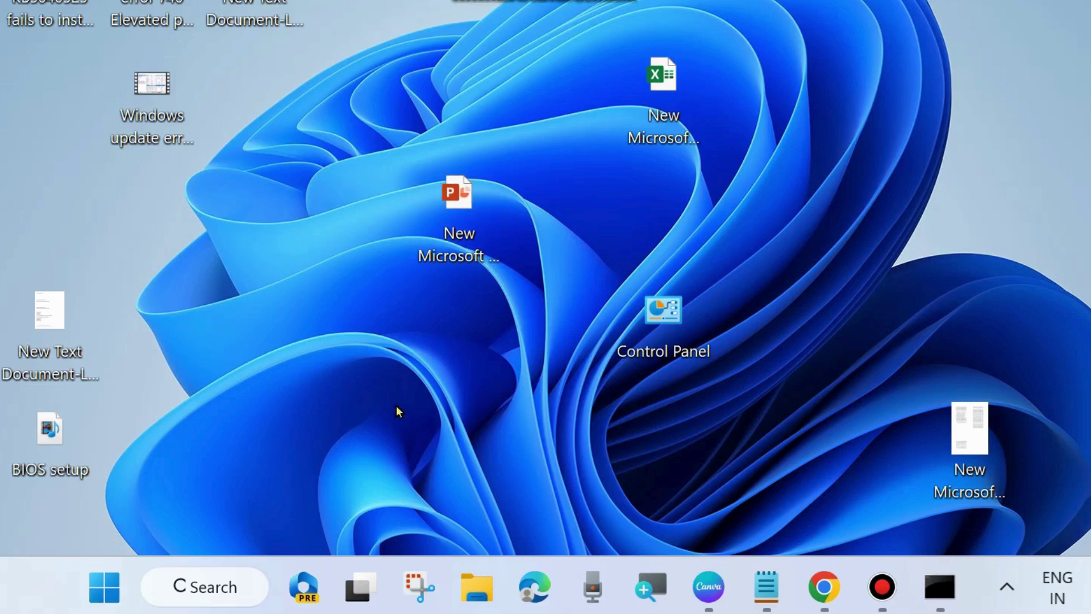
- Open the Other troubleshooters page under Troubleshoot in the System settings
{"action": "right_click", "coordinate": [104, 587]}
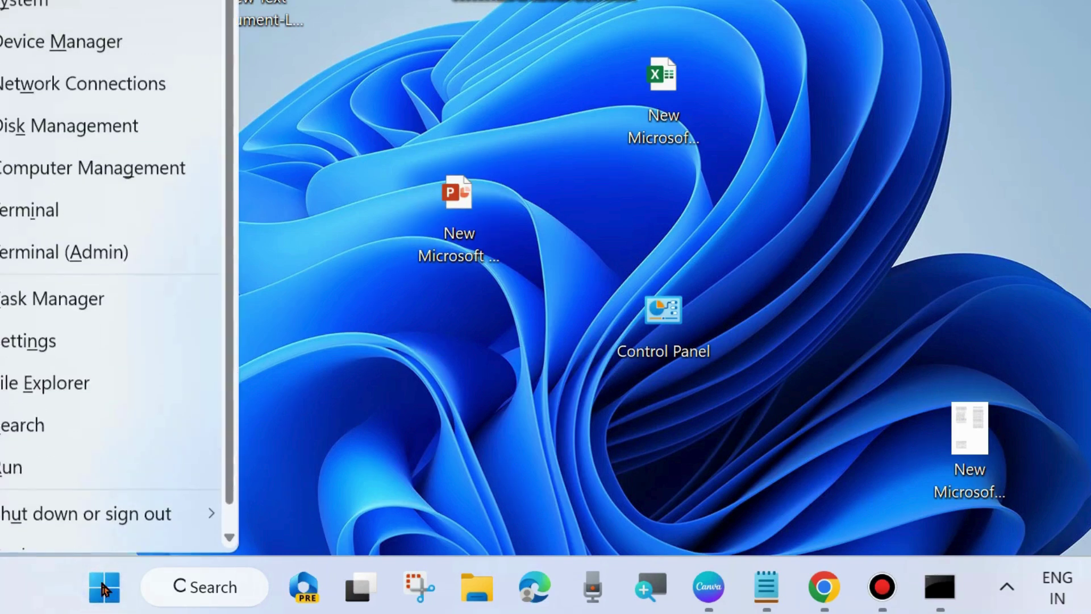
{"action": "left_click", "coordinate": [45, 353]}
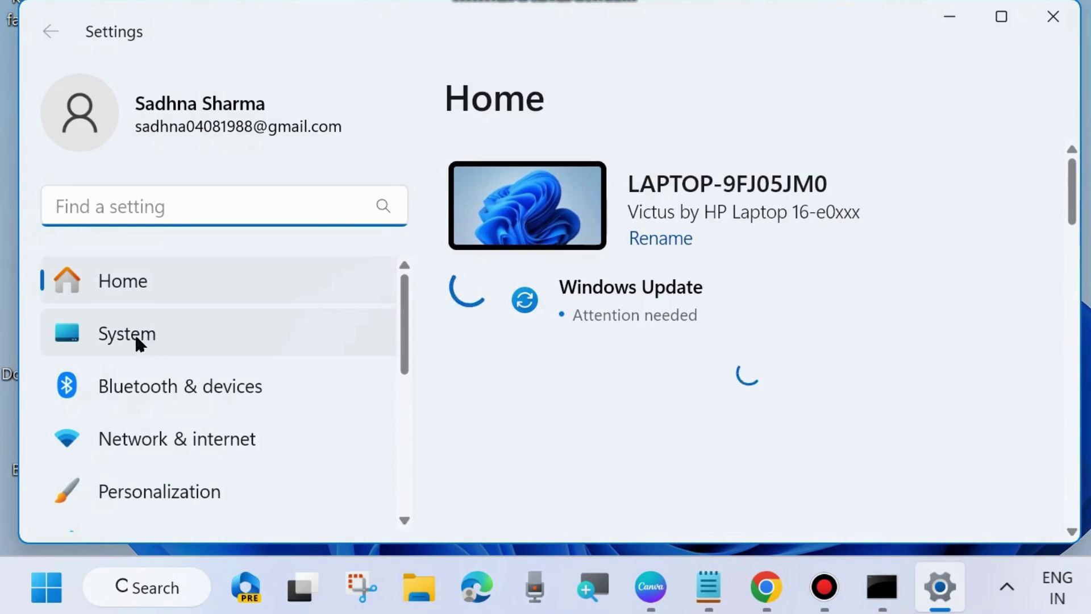
{"action": "left_click", "coordinate": [138, 336]}
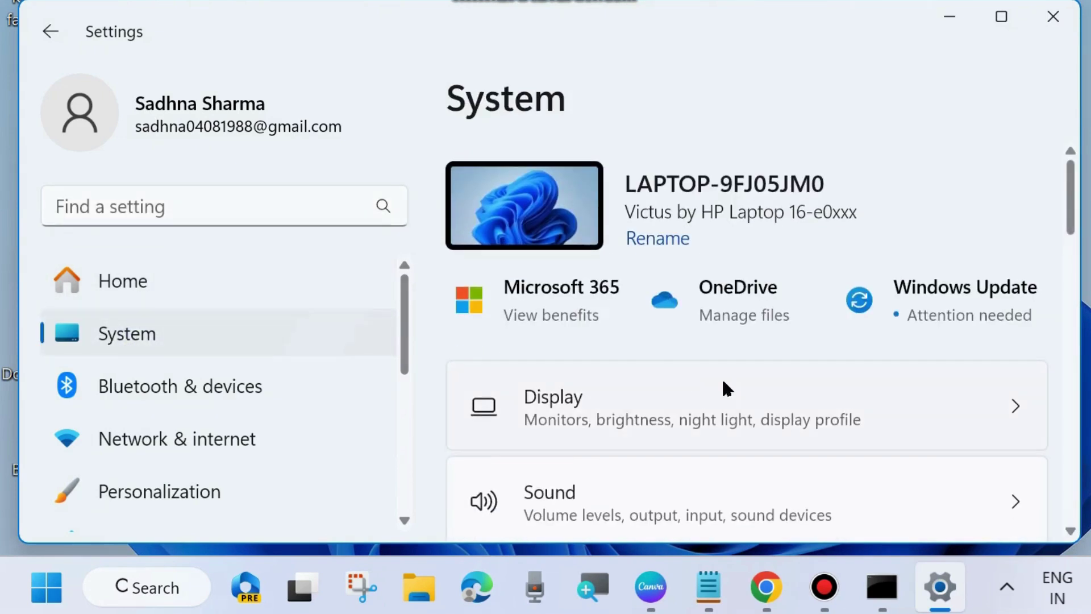
{"action": "scroll", "coordinate": [722, 377], "scroll_direction": "down", "scroll_amount": 5}
{"action": "scroll", "coordinate": [676, 374], "scroll_direction": "down", "scroll_amount": 8}
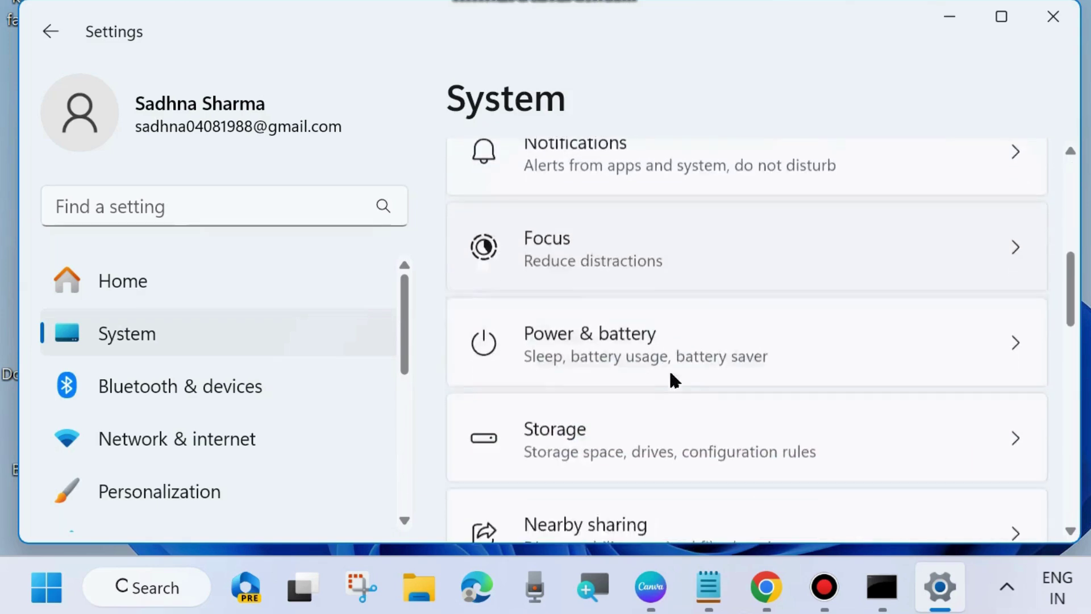
{"action": "scroll", "coordinate": [653, 377], "scroll_direction": "down", "scroll_amount": 5}
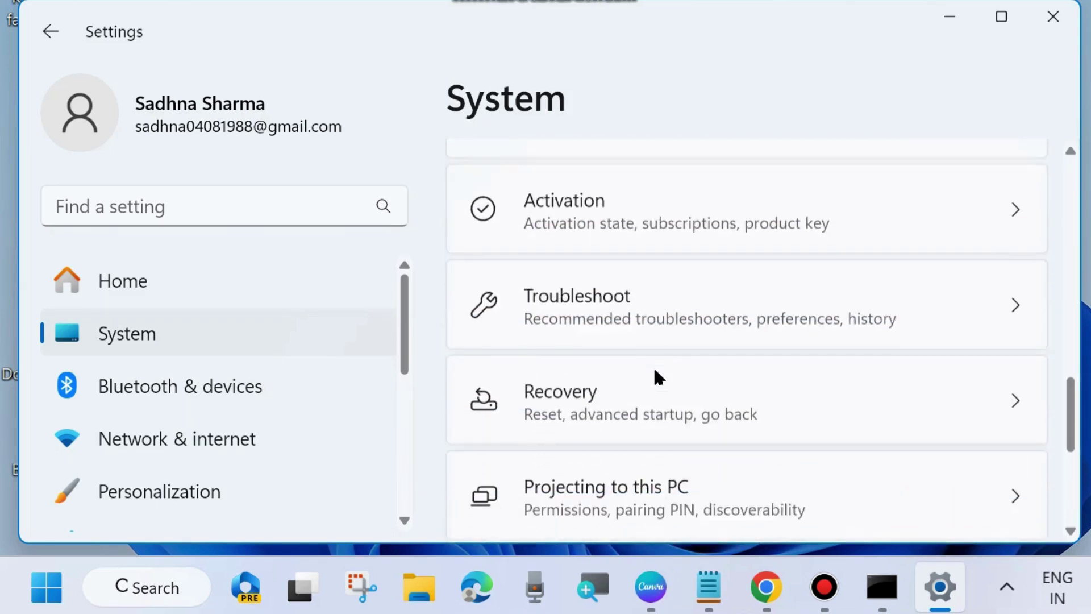
{"action": "left_click", "coordinate": [646, 273]}
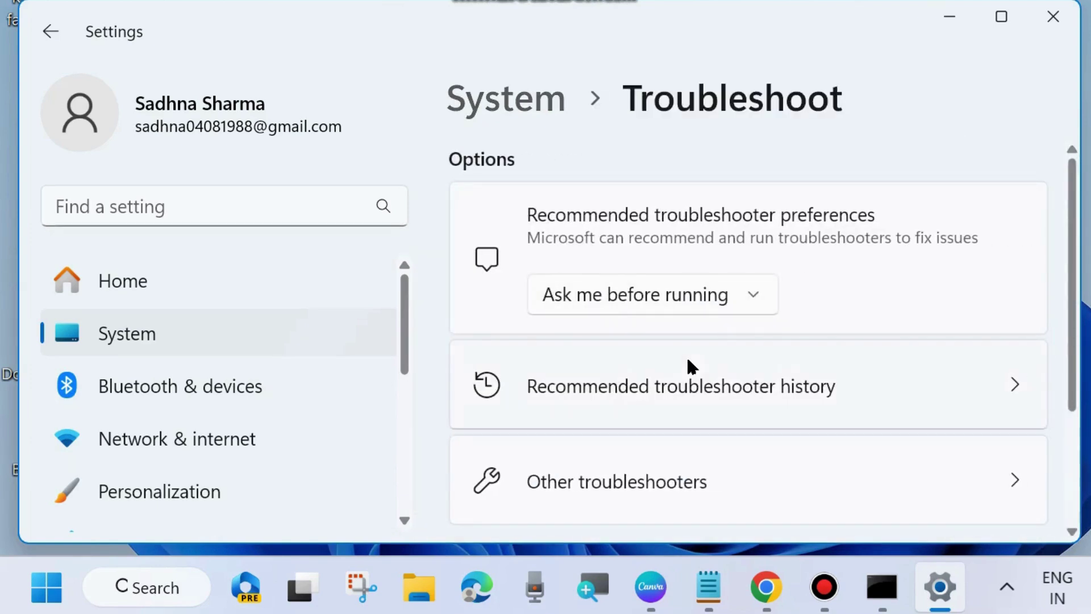
{"action": "scroll", "coordinate": [687, 359], "scroll_direction": "down", "scroll_amount": 2}
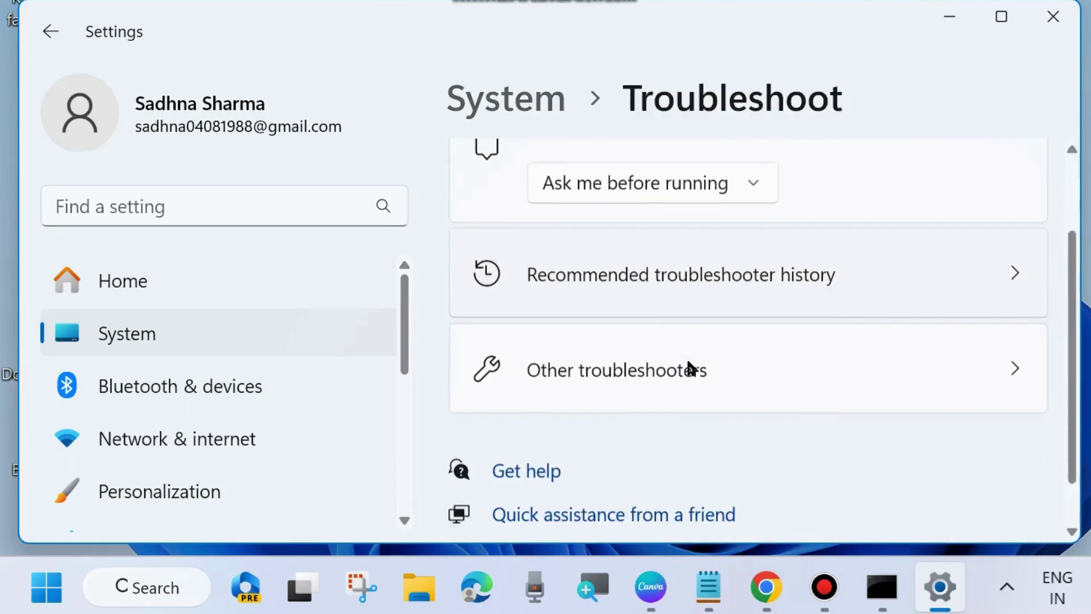
{"action": "left_click", "coordinate": [657, 362]}
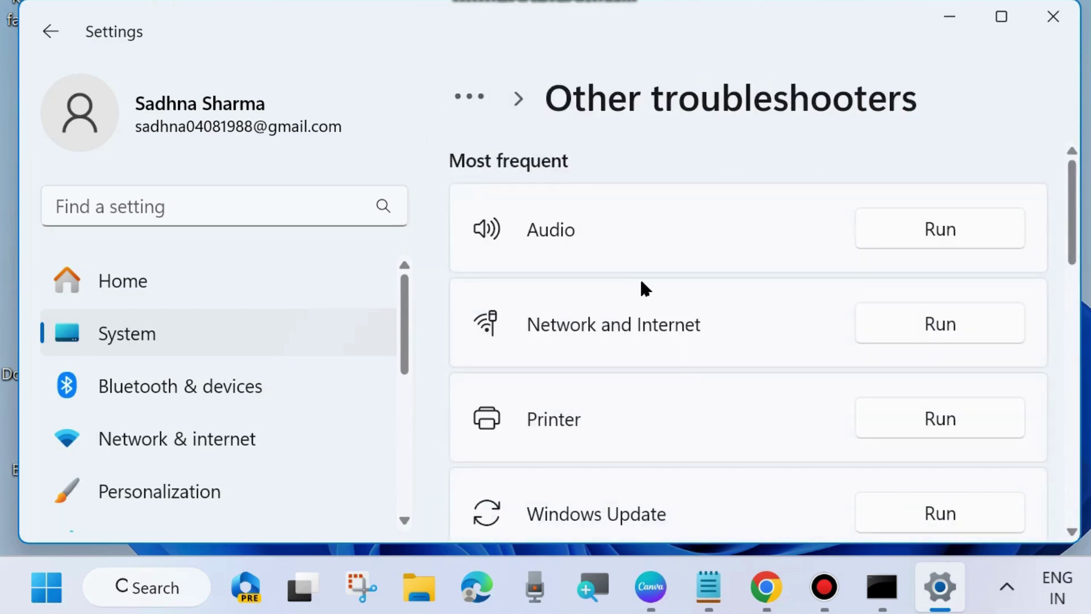
- Run the Windows Update troubleshooter, and close it together with the Settings window
{"action": "scroll", "coordinate": [654, 307], "scroll_direction": "down", "scroll_amount": 3}
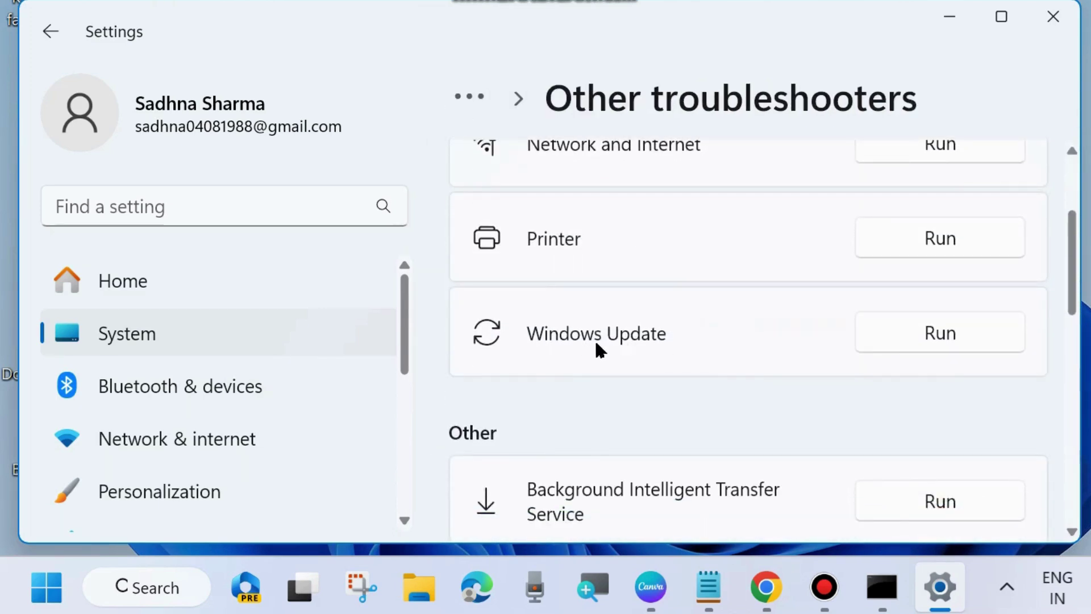
{"action": "left_click", "coordinate": [952, 333]}
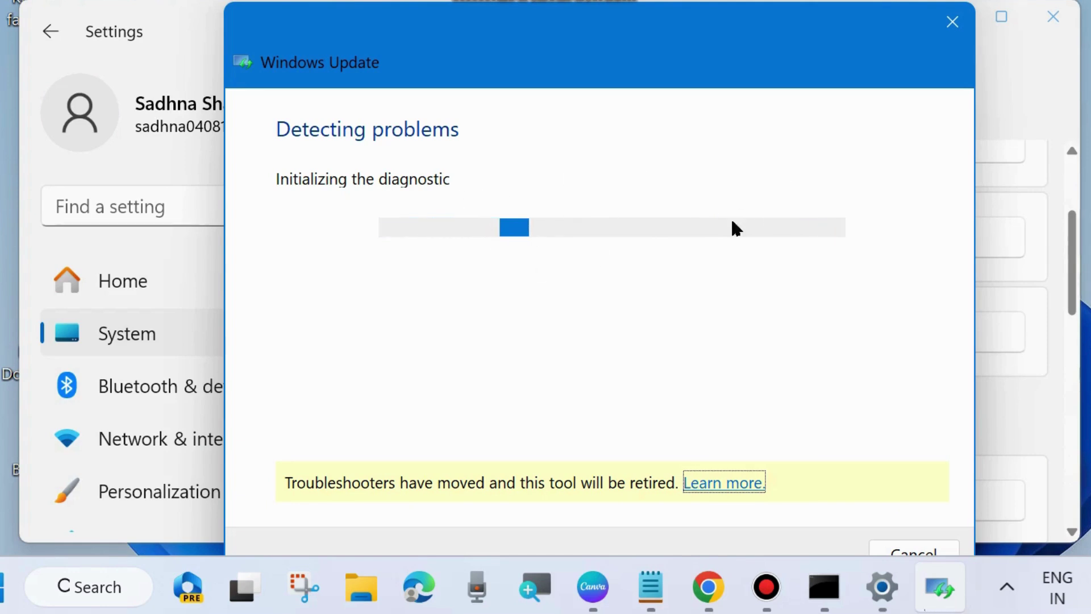
{"action": "left_click", "coordinate": [953, 22]}
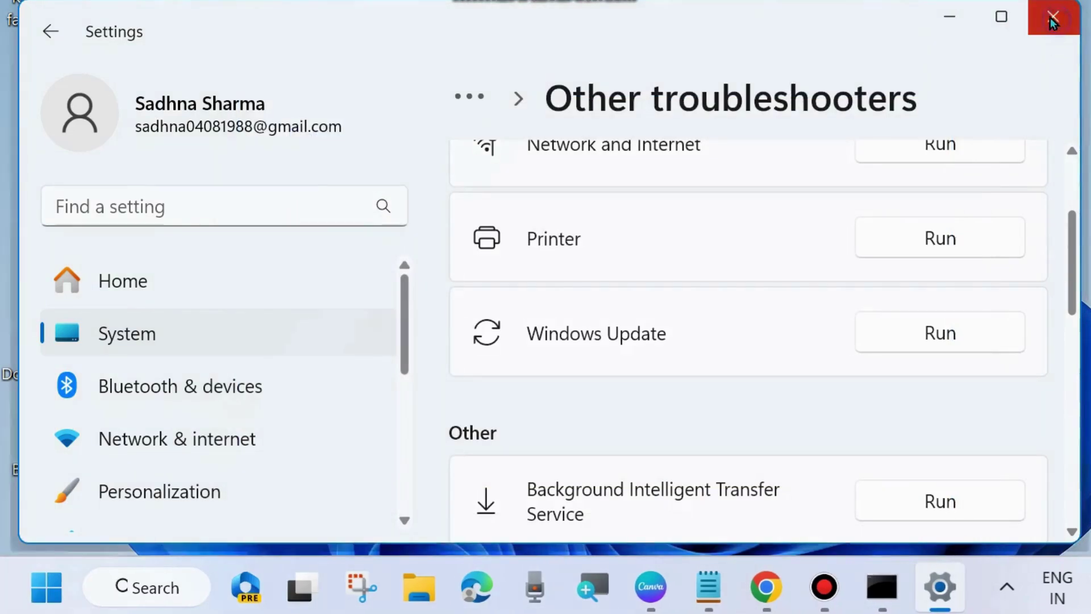
{"action": "left_click", "coordinate": [1053, 16]}
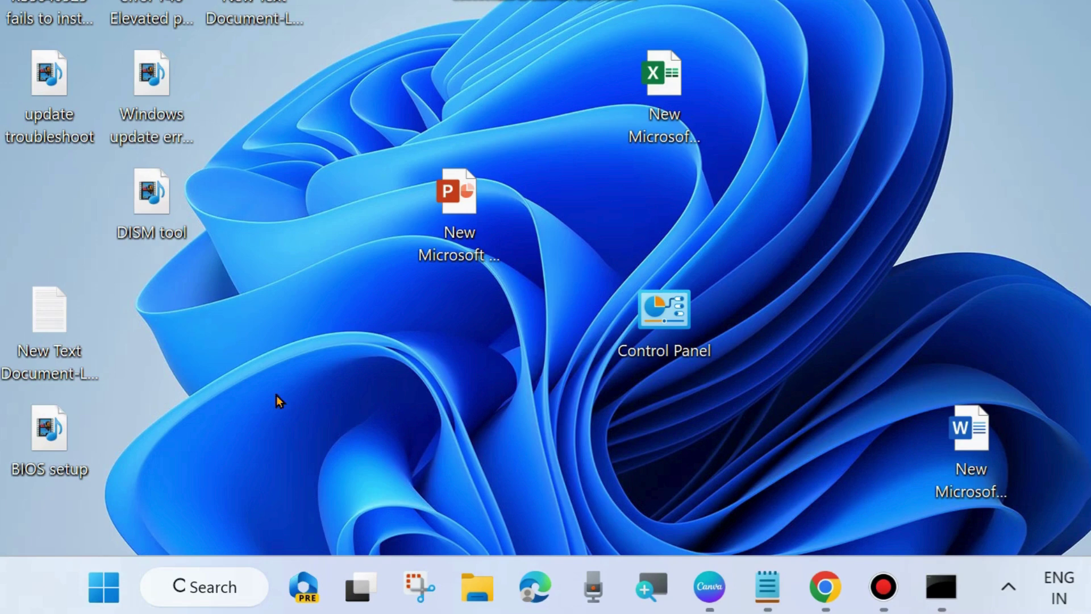
- Open the Services console by running services.msc from the Run dialog
{"action": "right_click", "coordinate": [101, 594]}
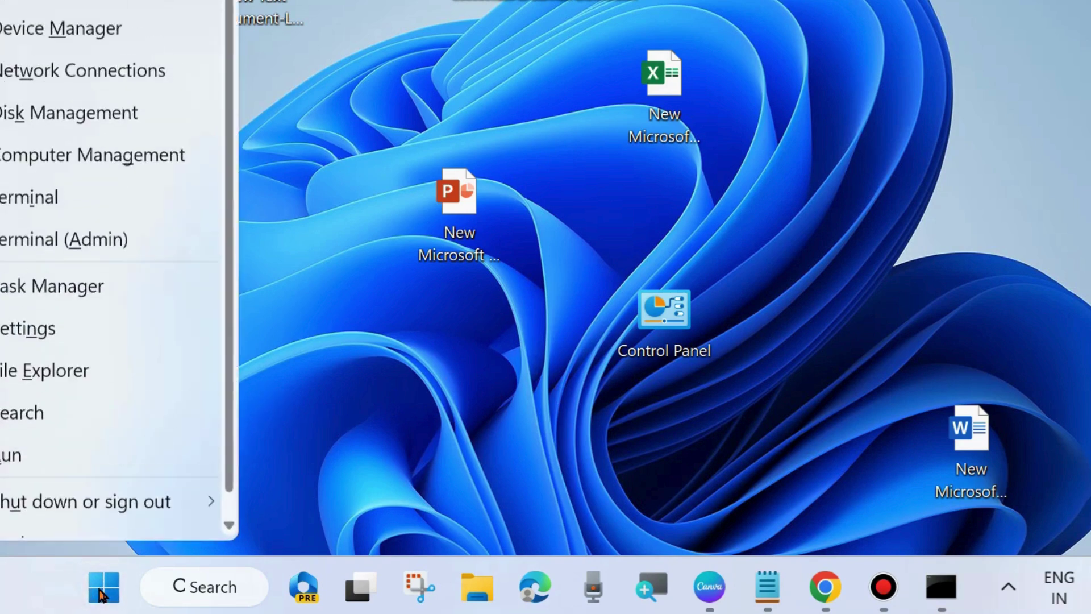
{"action": "left_click", "coordinate": [40, 466]}
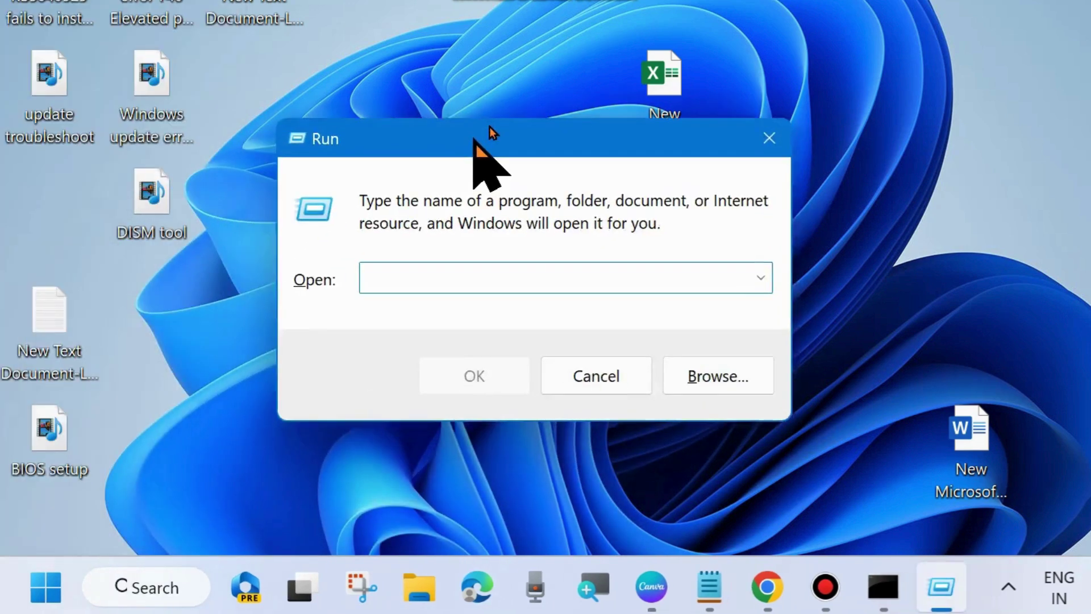
{"action": "left_click_drag", "start_coordinate": [474, 139], "coordinate": [527, 62]}
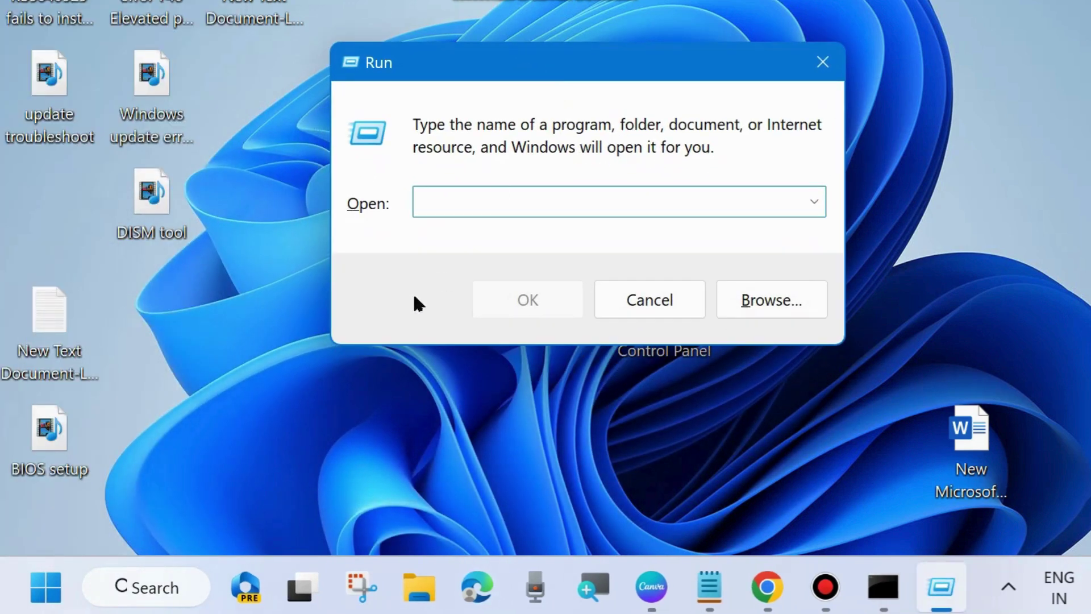
{"action": "type", "text": "services"}
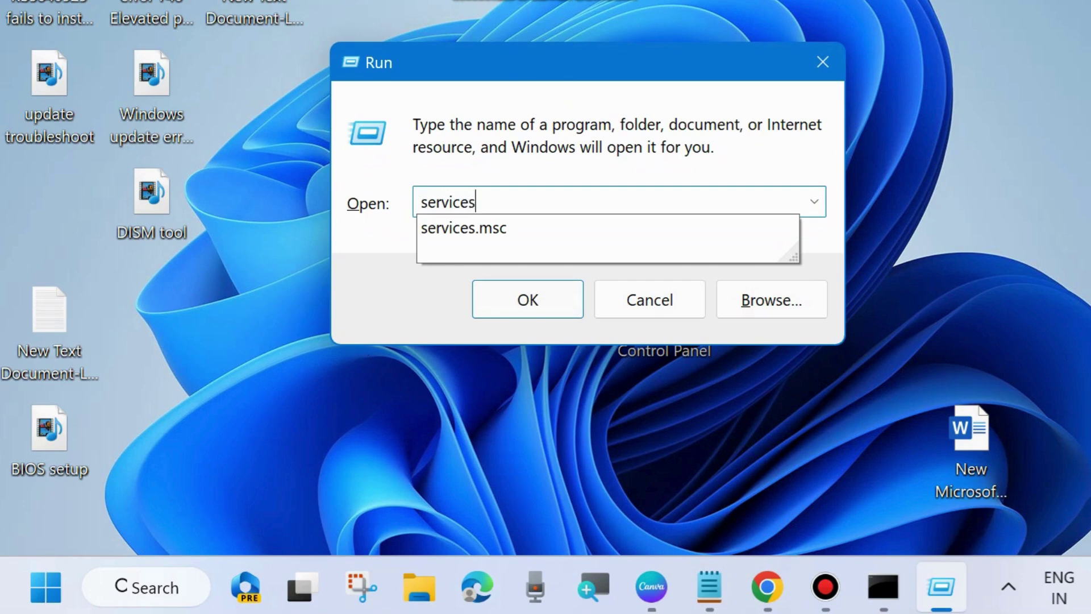
{"action": "left_click", "coordinate": [489, 238]}
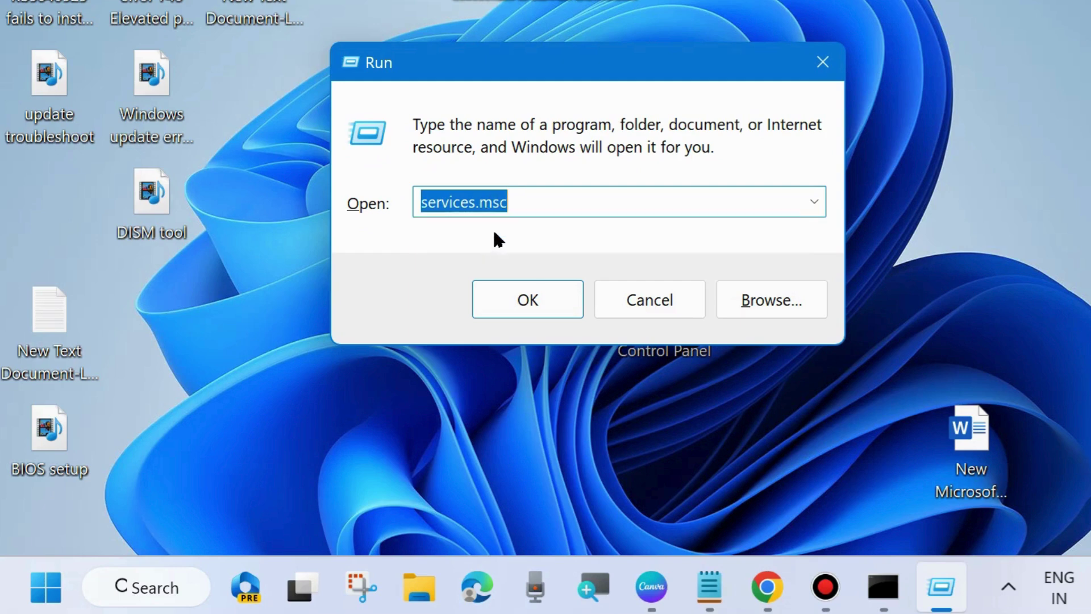
{"action": "left_click", "coordinate": [558, 205]}
{"action": "left_click", "coordinate": [466, 237]}
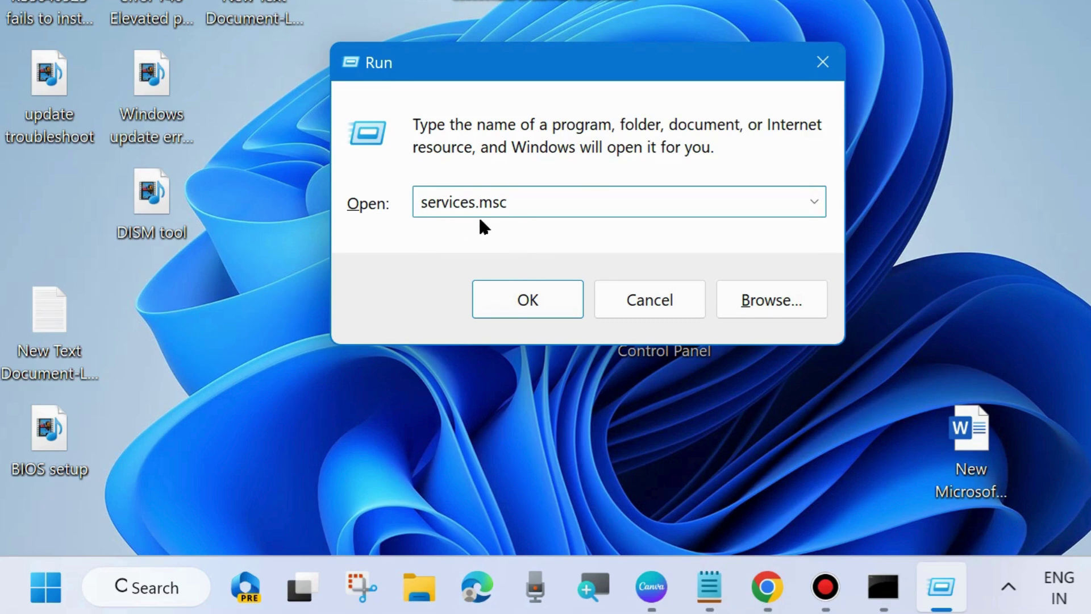
{"action": "left_click", "coordinate": [532, 300]}
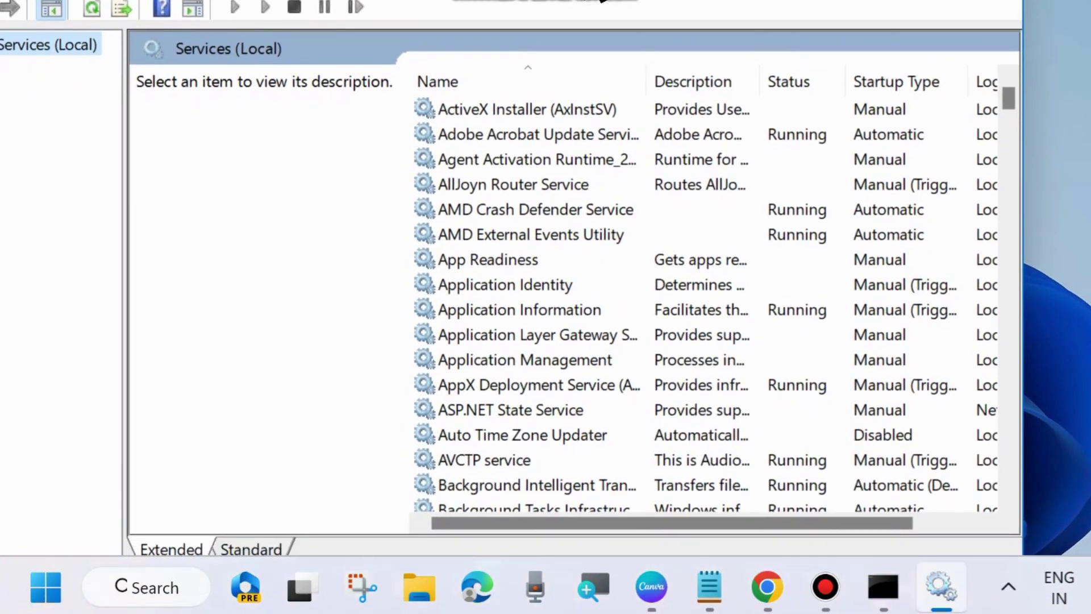
- Restart the Background Intelligent Transfer Service
{"action": "scroll", "coordinate": [492, 338], "scroll_direction": "down", "scroll_amount": 3}
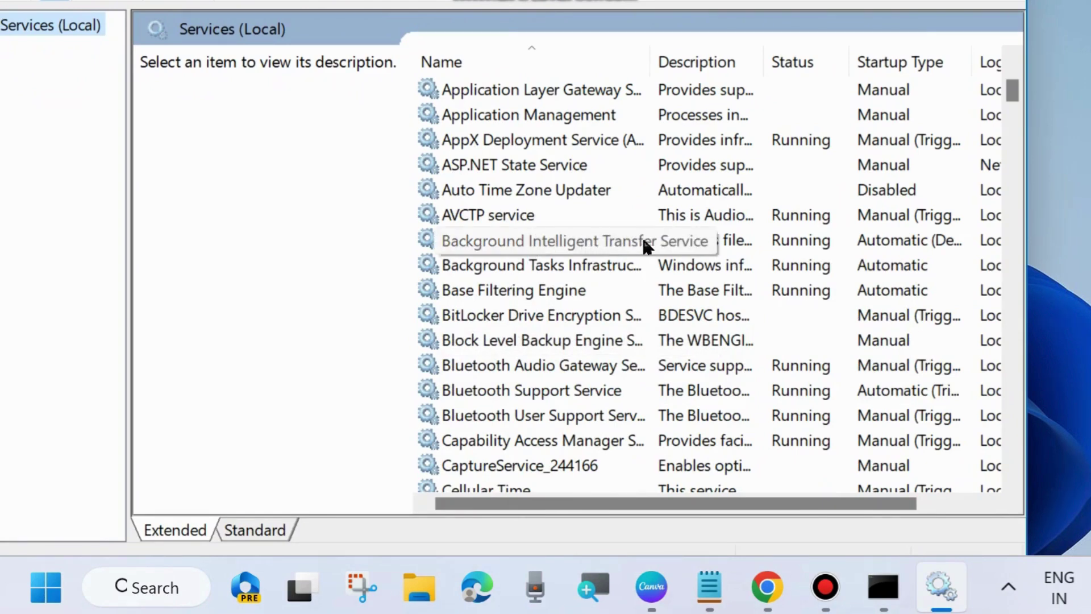
{"action": "left_click", "coordinate": [585, 243]}
{"action": "right_click", "coordinate": [511, 246]}
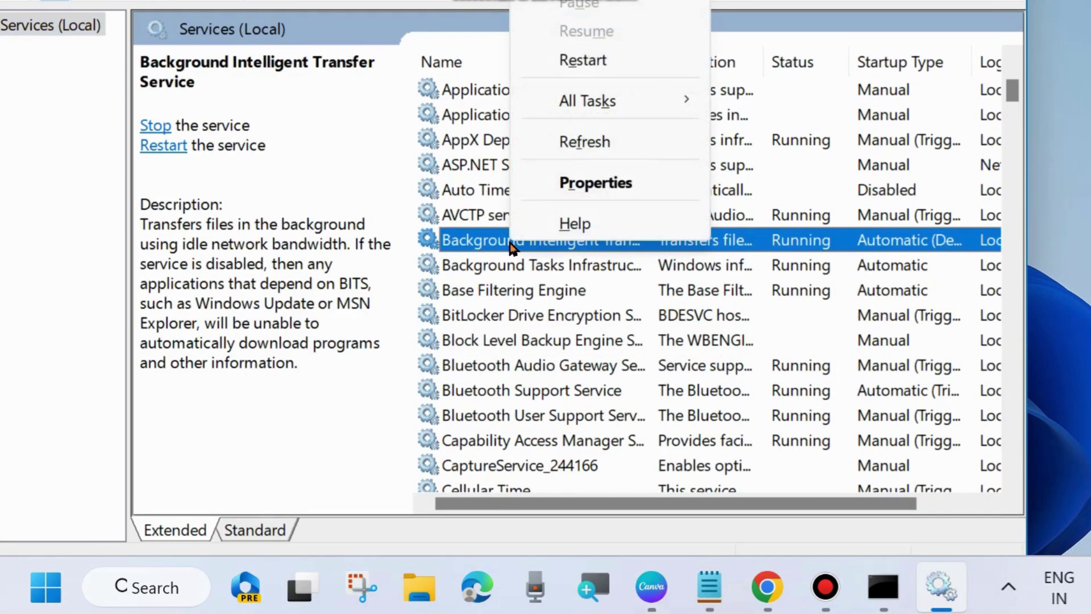
{"action": "left_click", "coordinate": [585, 59]}
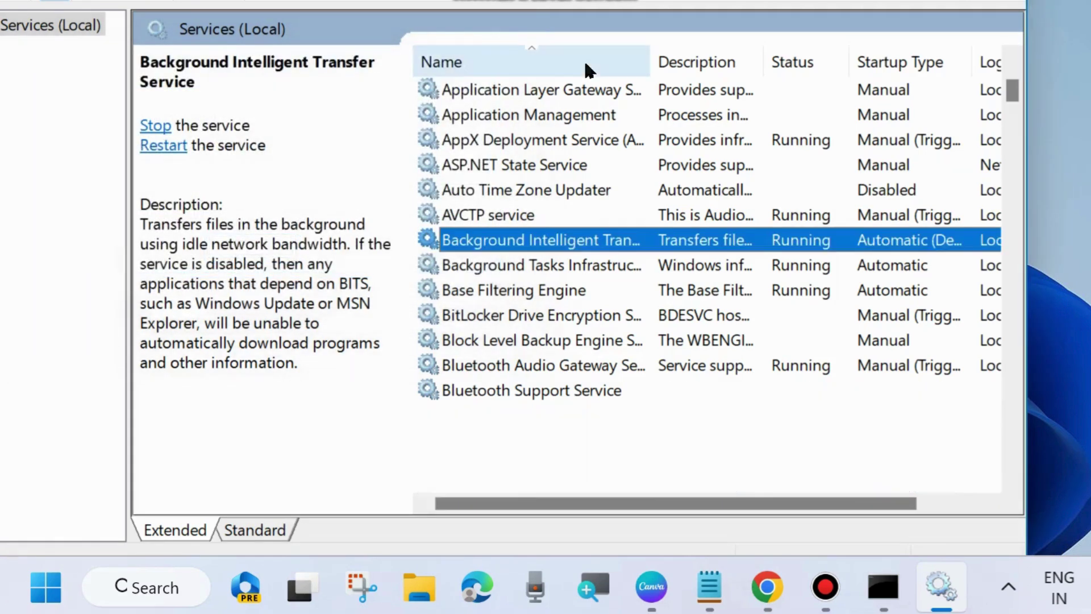
- Set the startup type of the Background Intelligent Transfer Service to Automatic and apply the change
{"action": "double_click", "coordinate": [585, 241]}
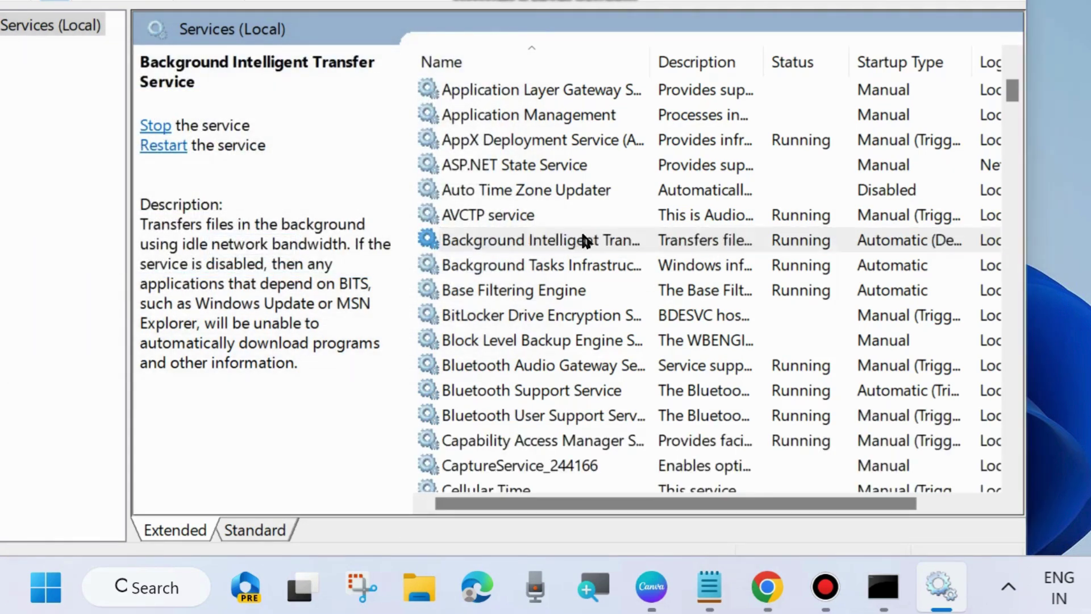
{"action": "left_click", "coordinate": [516, 227]}
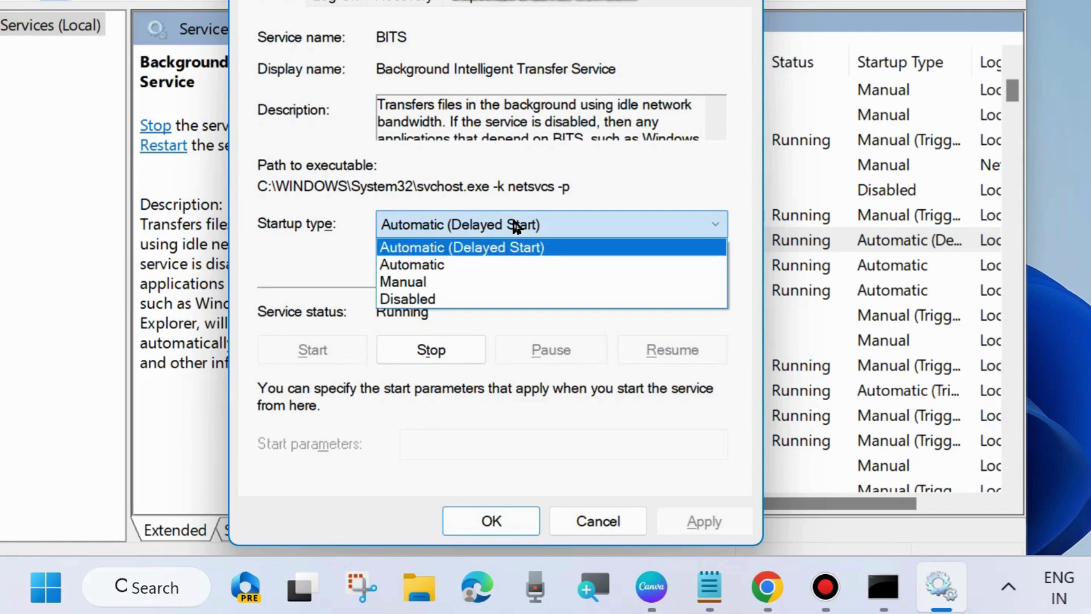
{"action": "left_click", "coordinate": [449, 263]}
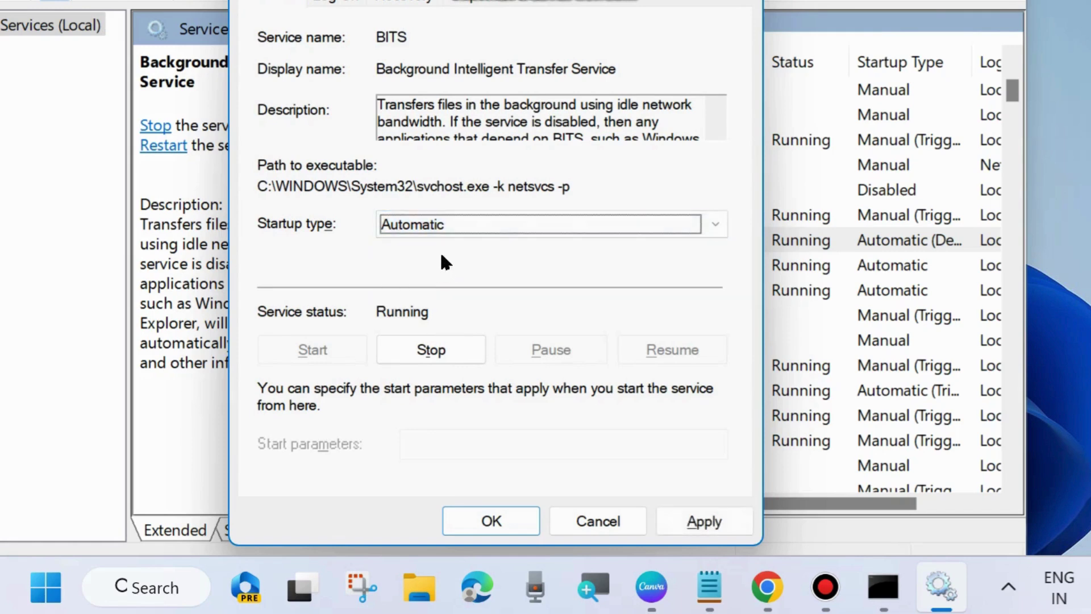
{"action": "left_click", "coordinate": [703, 520]}
{"action": "left_click", "coordinate": [490, 520]}
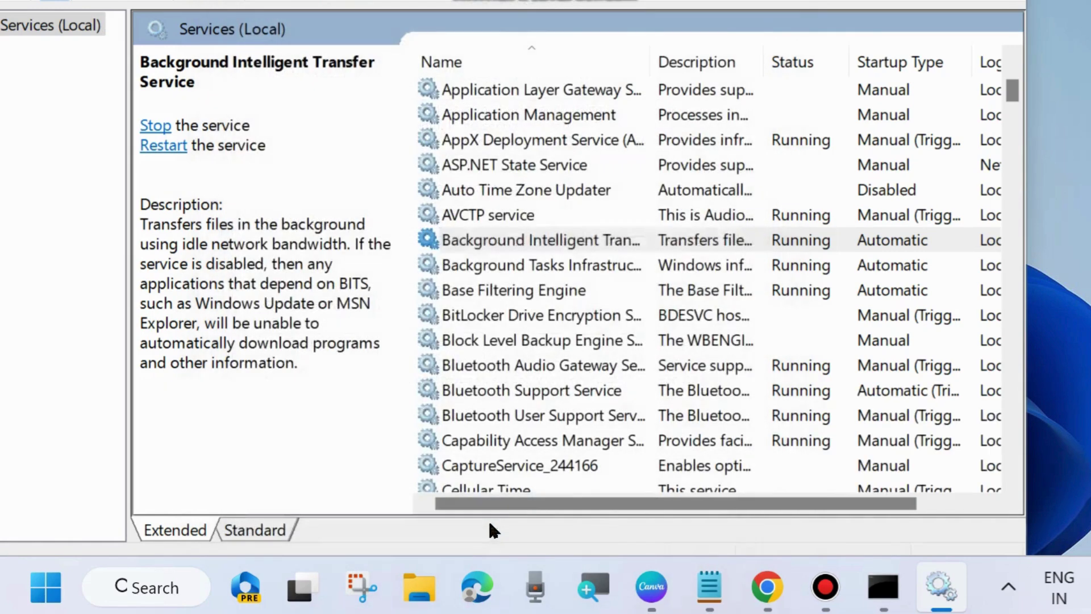
- Restart Cryptographic Services and check its startup type in the service properties
{"action": "scroll", "coordinate": [557, 341], "scroll_direction": "down", "scroll_amount": 8}
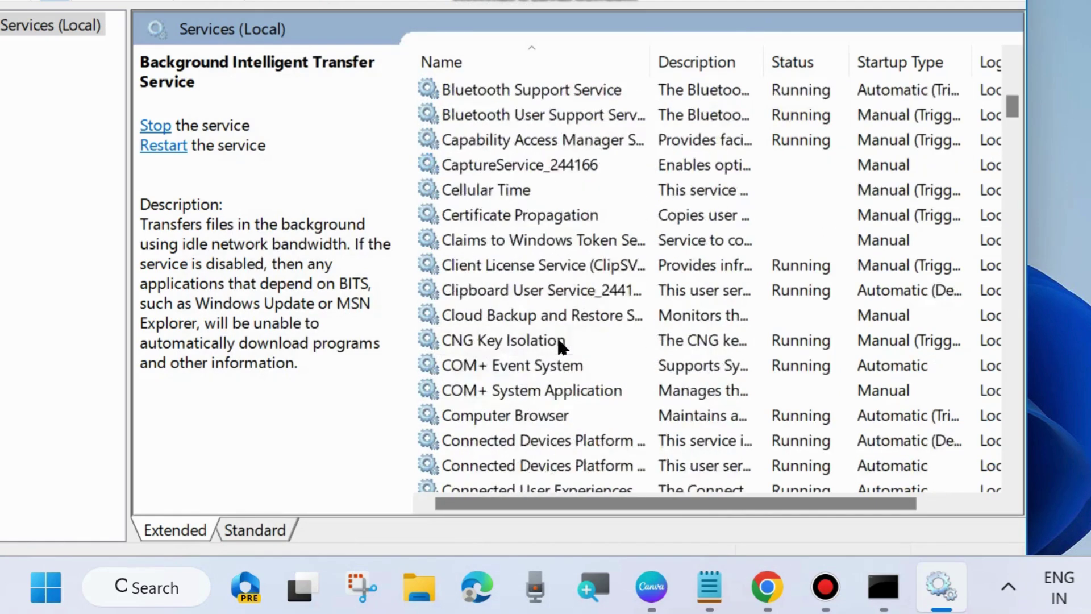
{"action": "scroll", "coordinate": [562, 345], "scroll_direction": "down", "scroll_amount": 3}
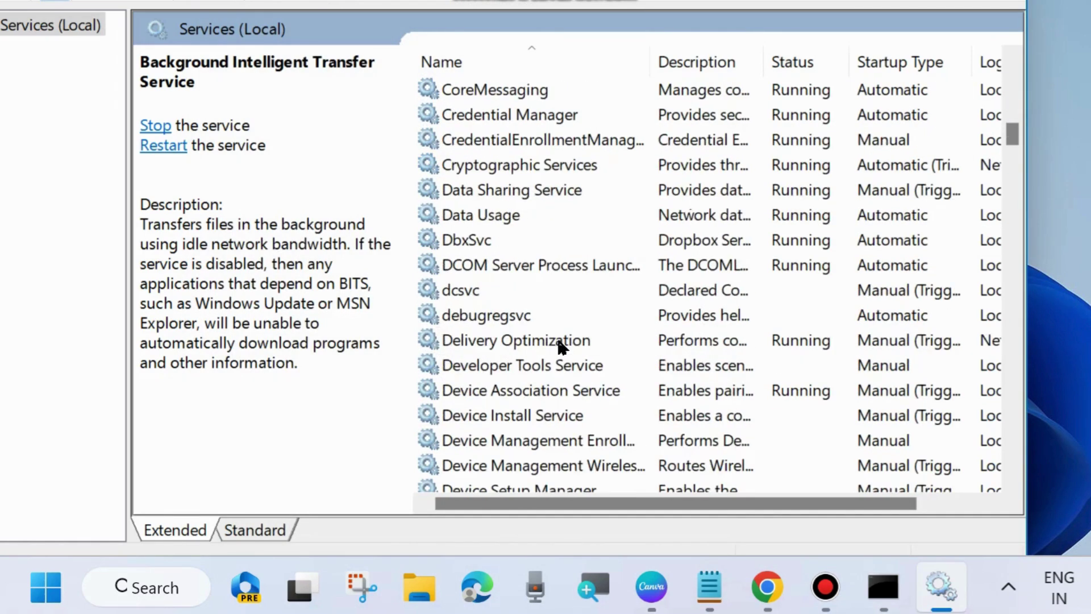
{"action": "left_click", "coordinate": [505, 171]}
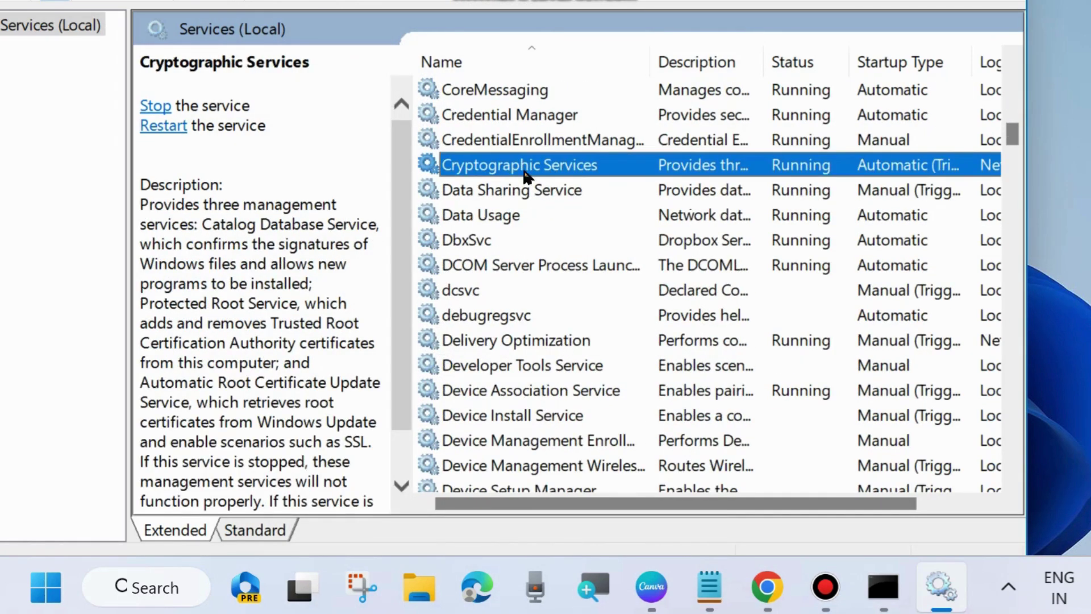
{"action": "right_click", "coordinate": [515, 171]}
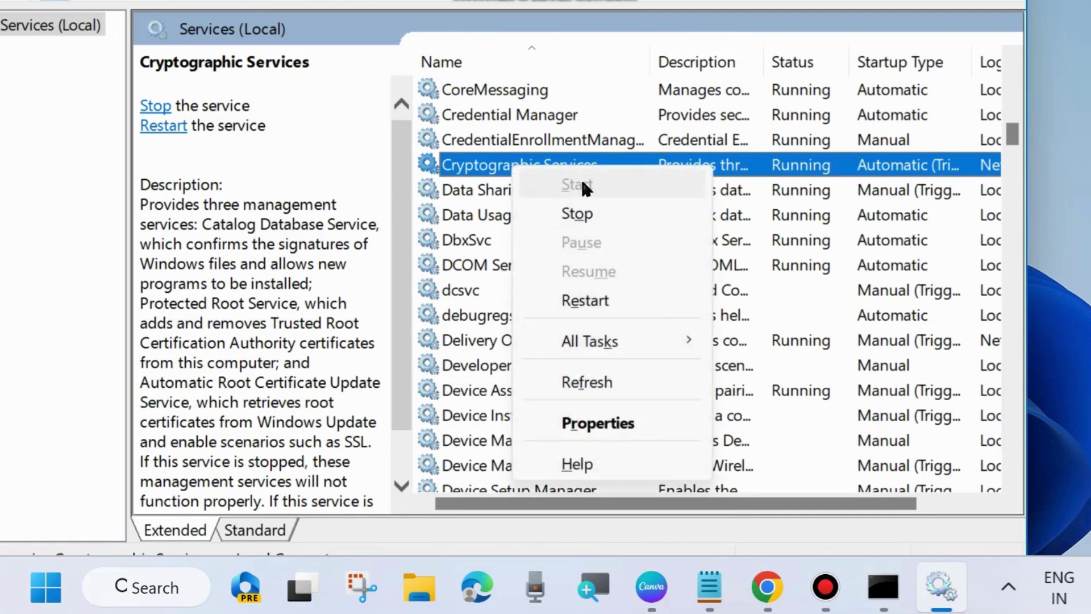
{"action": "left_click", "coordinate": [585, 301]}
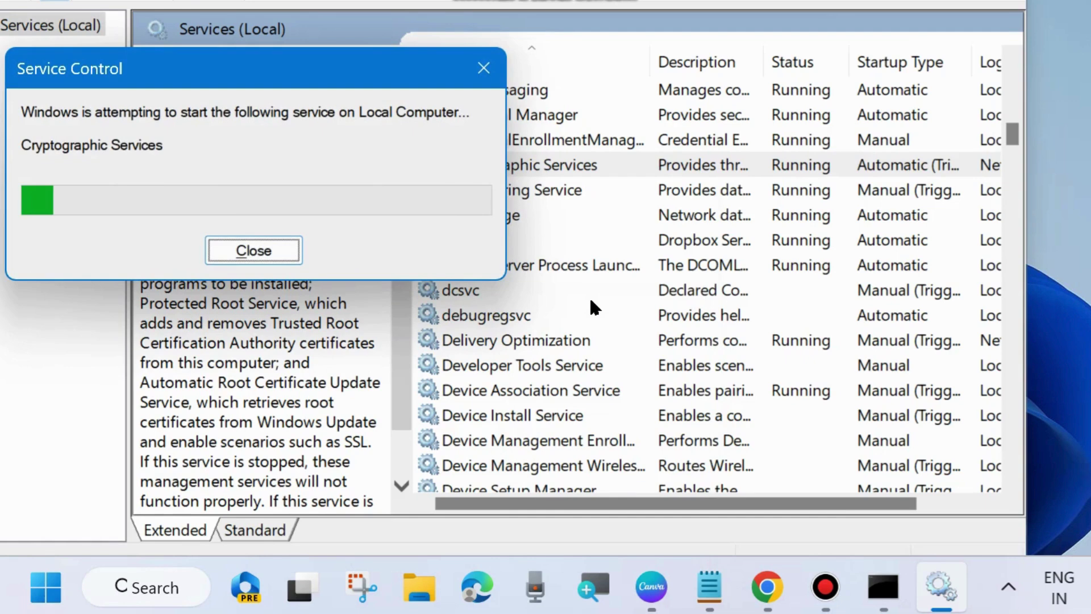
{"action": "double_click", "coordinate": [557, 168]}
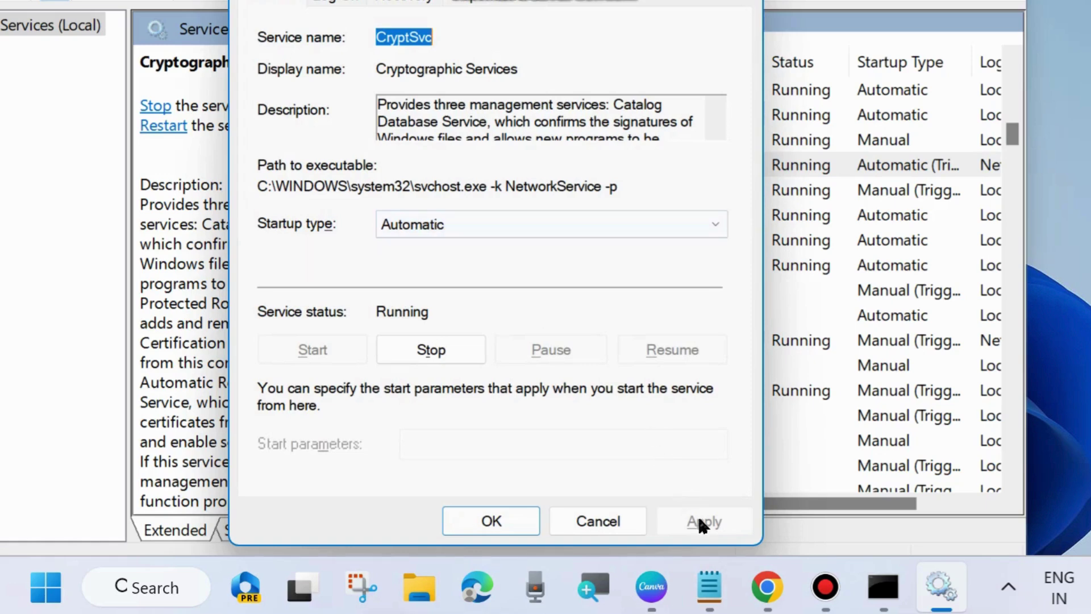
{"action": "left_click", "coordinate": [509, 520]}
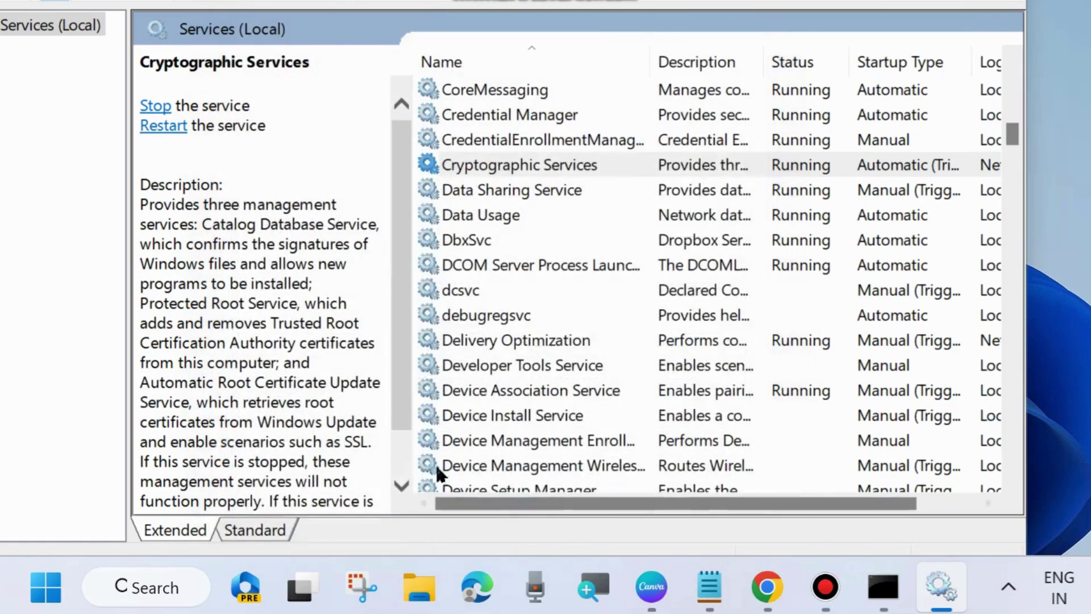
- Start the Windows Installer service and check its startup type in the service properties
{"action": "scroll", "coordinate": [539, 330], "scroll_direction": "down", "scroll_amount": 20}
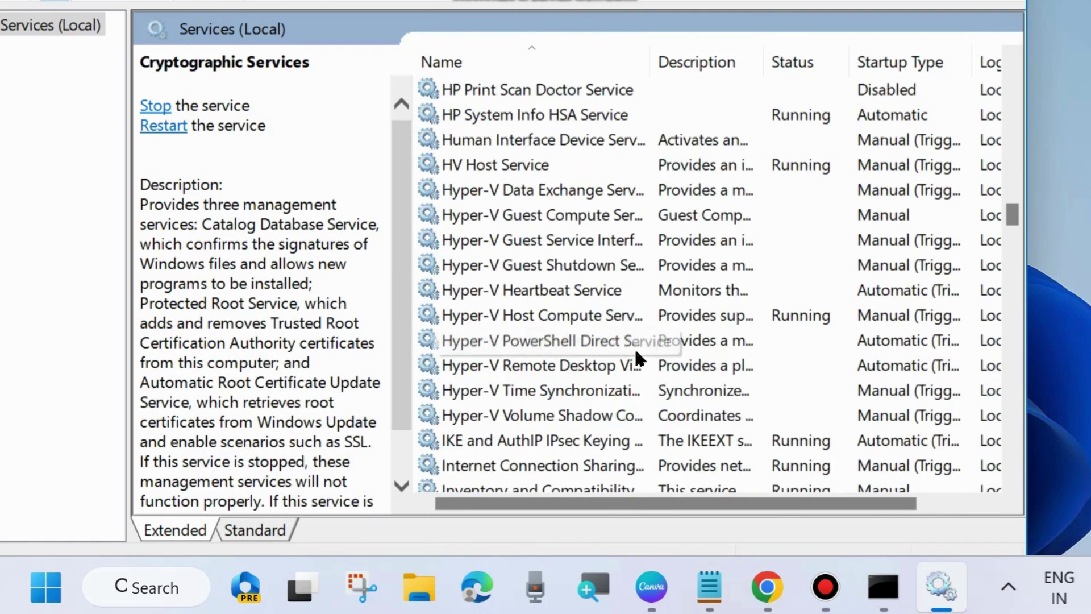
{"action": "scroll", "coordinate": [617, 342], "scroll_direction": "down", "scroll_amount": 20}
{"action": "left_click_drag", "start_coordinate": [1013, 253], "coordinate": [1010, 439]}
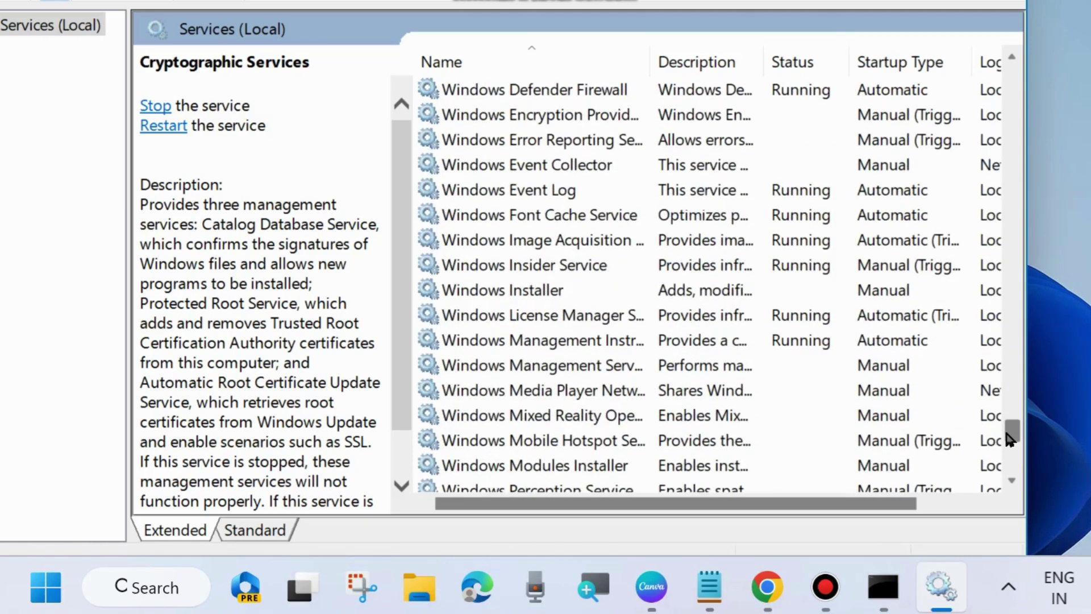
{"action": "left_click", "coordinate": [498, 293]}
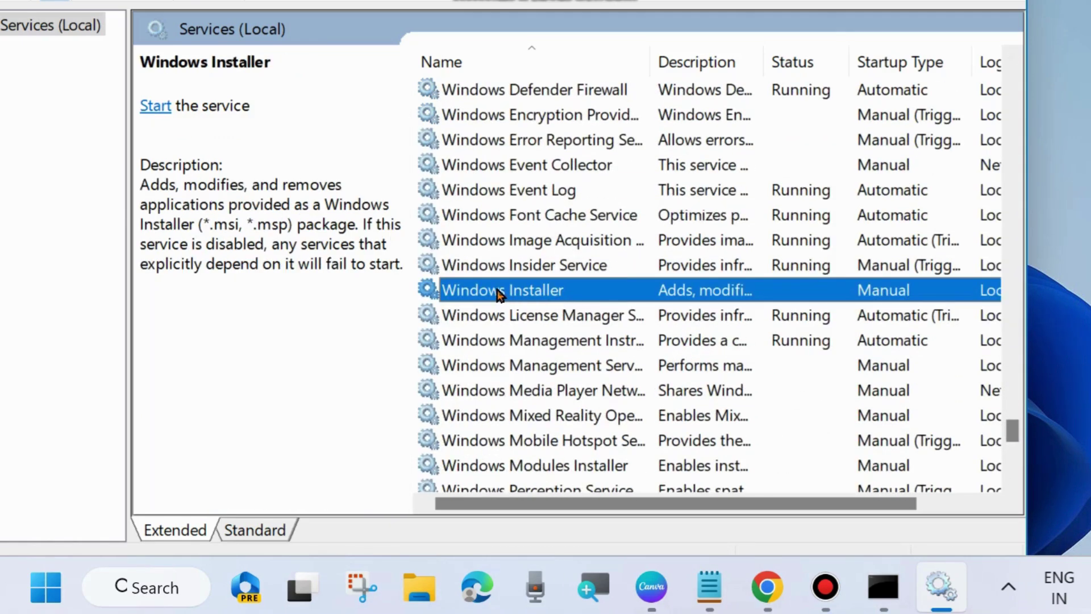
{"action": "right_click", "coordinate": [522, 288]}
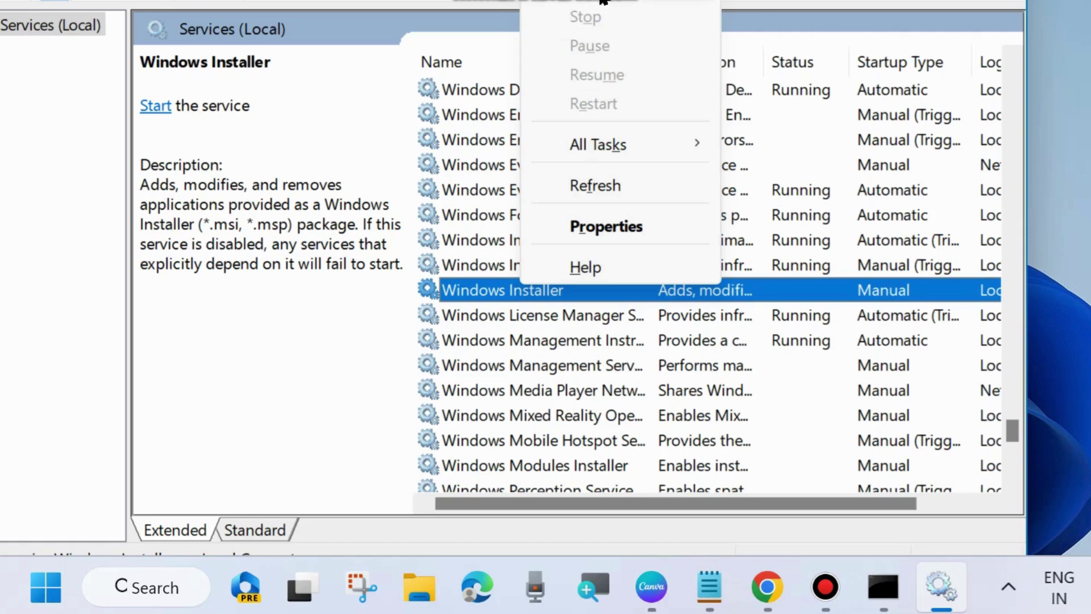
{"action": "left_click", "coordinate": [585, 1]}
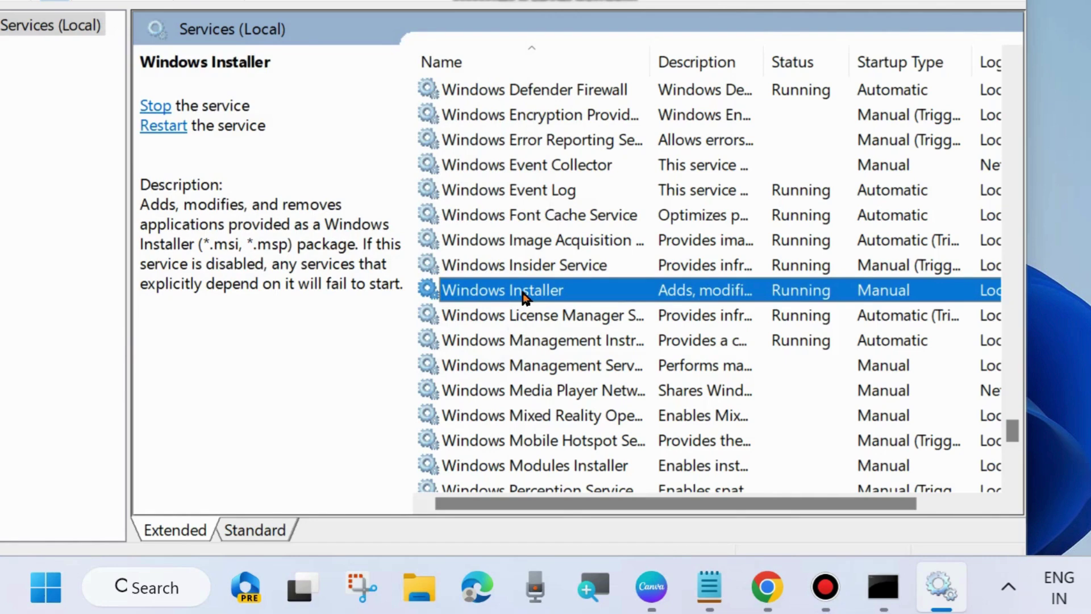
{"action": "double_click", "coordinate": [523, 293]}
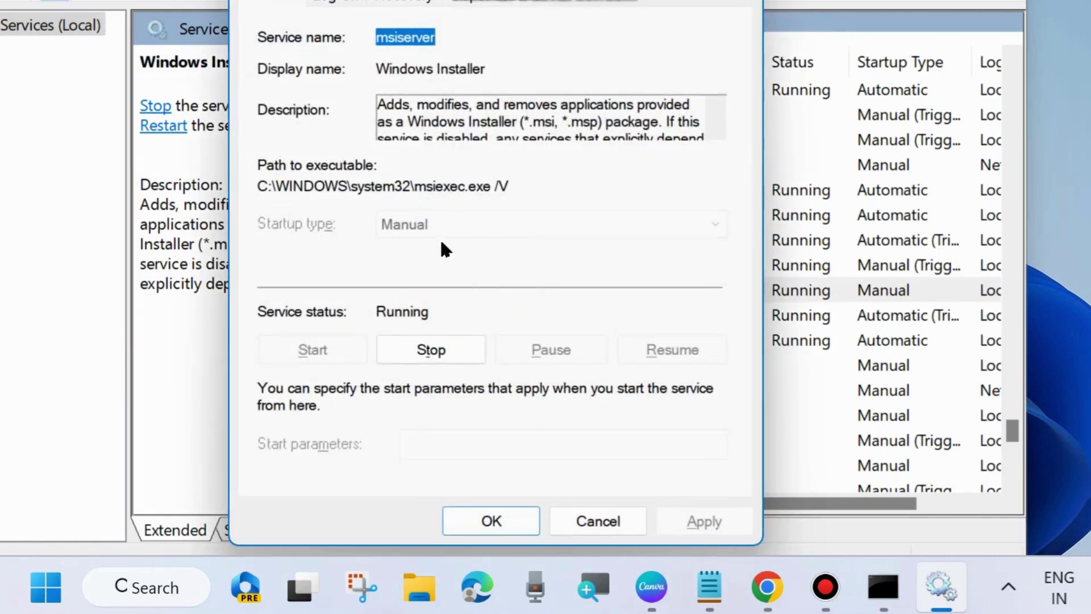
{"action": "left_click", "coordinate": [489, 521]}
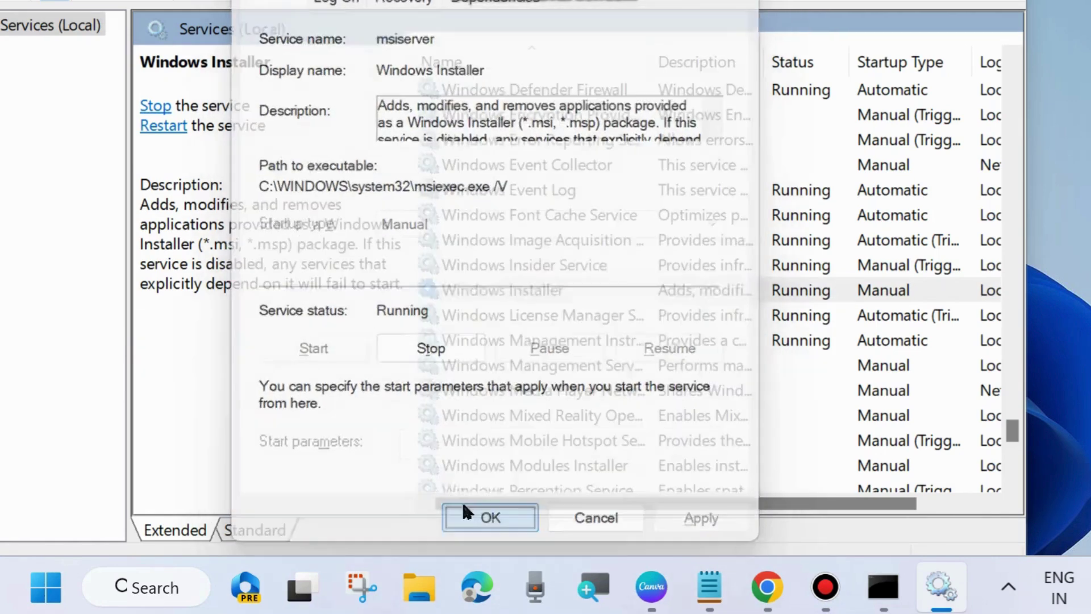
- Restart the Windows Update service, check its startup type in the service properties, and close the Services console
{"action": "scroll", "coordinate": [589, 336], "scroll_direction": "down", "scroll_amount": 7}
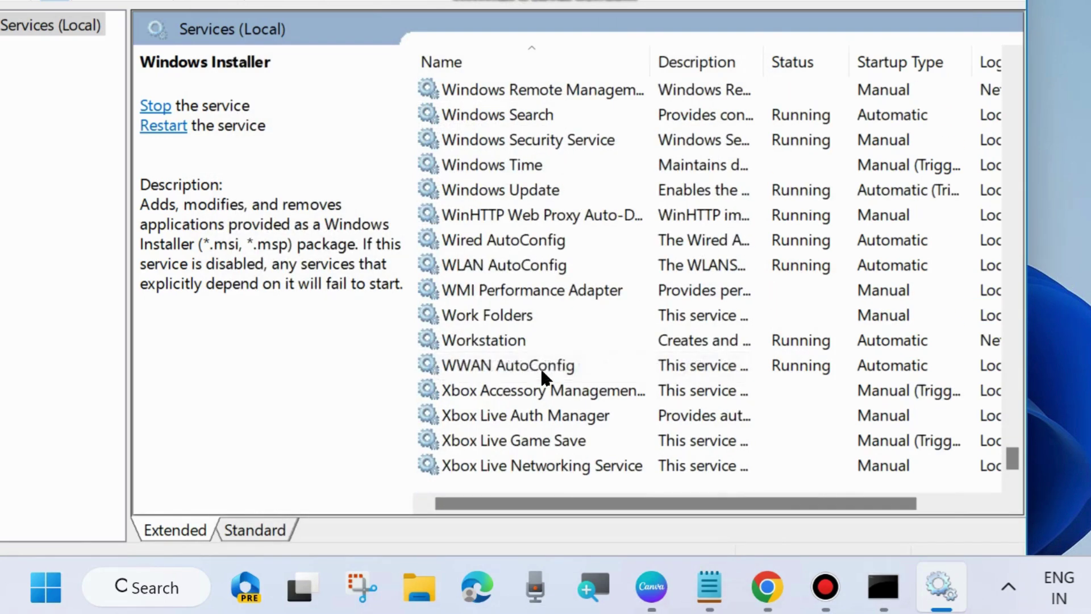
{"action": "left_click", "coordinate": [487, 192]}
{"action": "right_click", "coordinate": [477, 196]}
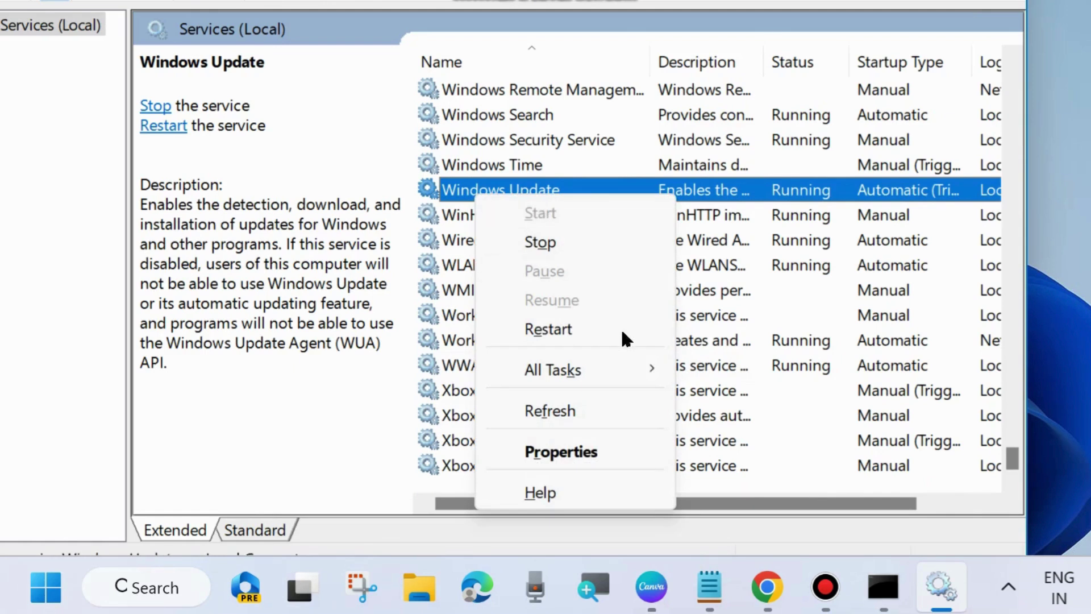
{"action": "left_click", "coordinate": [548, 330]}
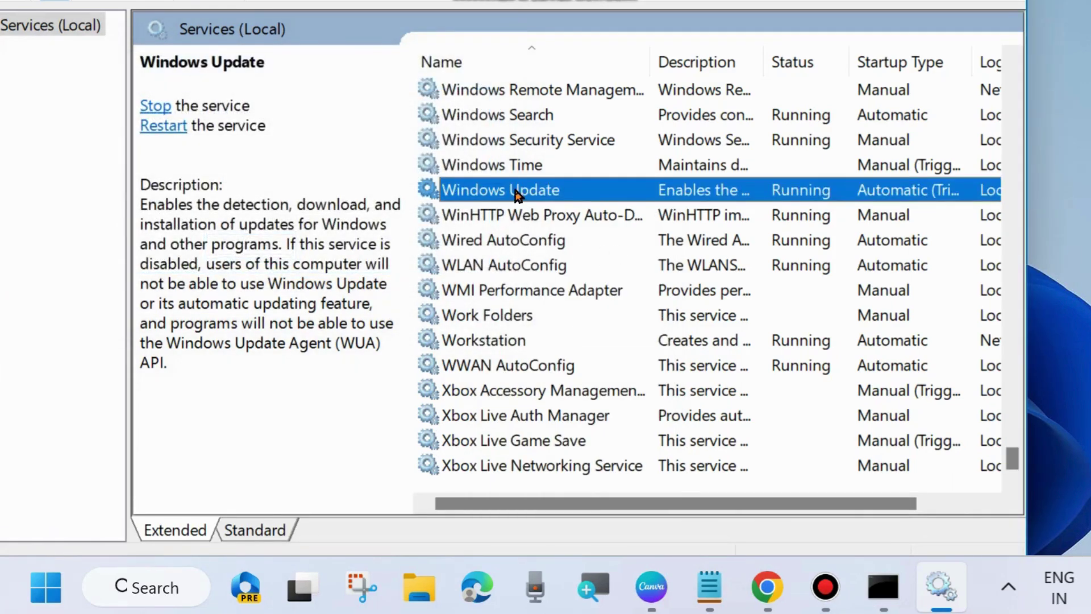
{"action": "double_click", "coordinate": [516, 189]}
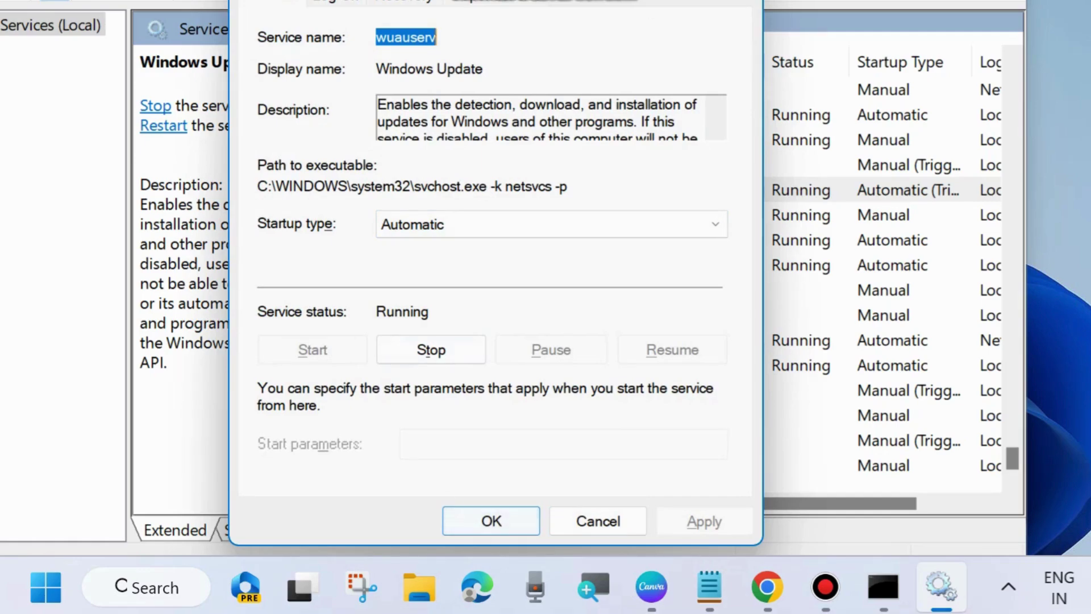
{"action": "key", "text": "Return"}
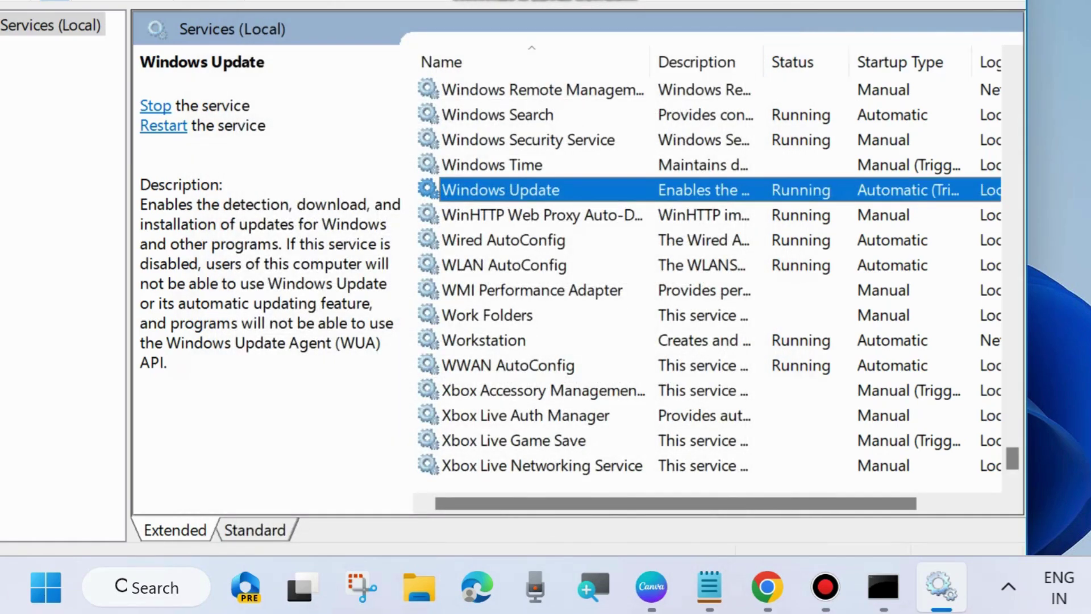
{"action": "key", "text": "alt+F4"}
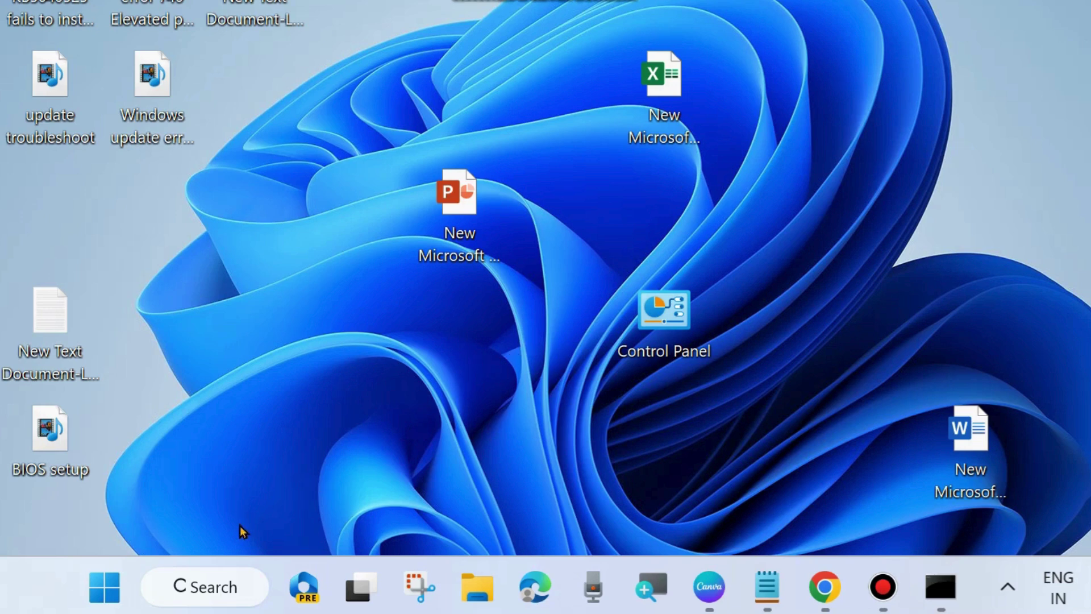
- Search for cmd and open Command Prompt as administrator
{"action": "left_click", "coordinate": [210, 584]}
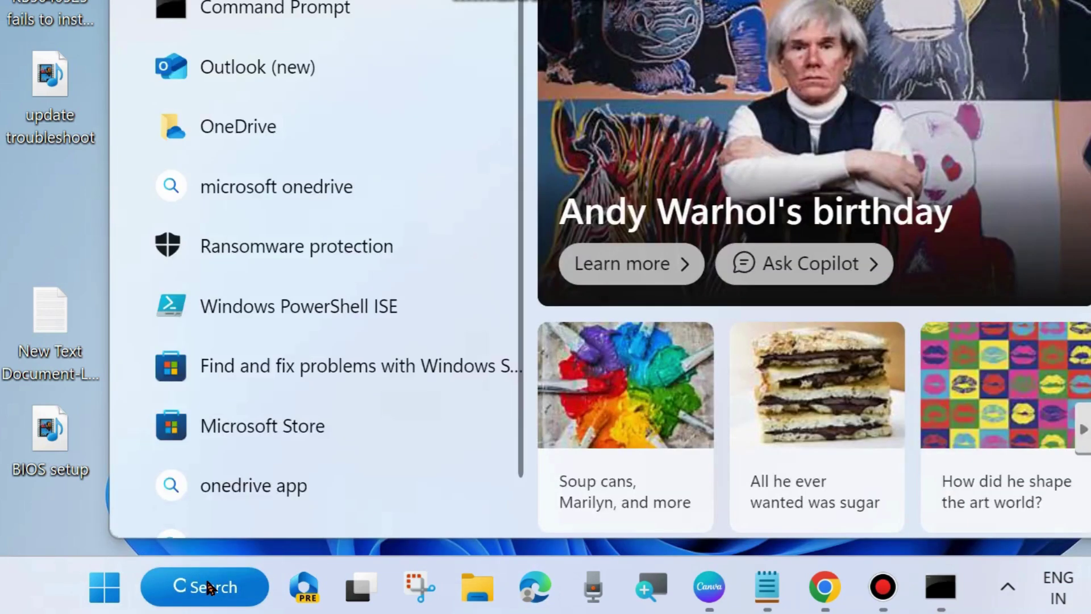
{"action": "type", "text": "cmd"}
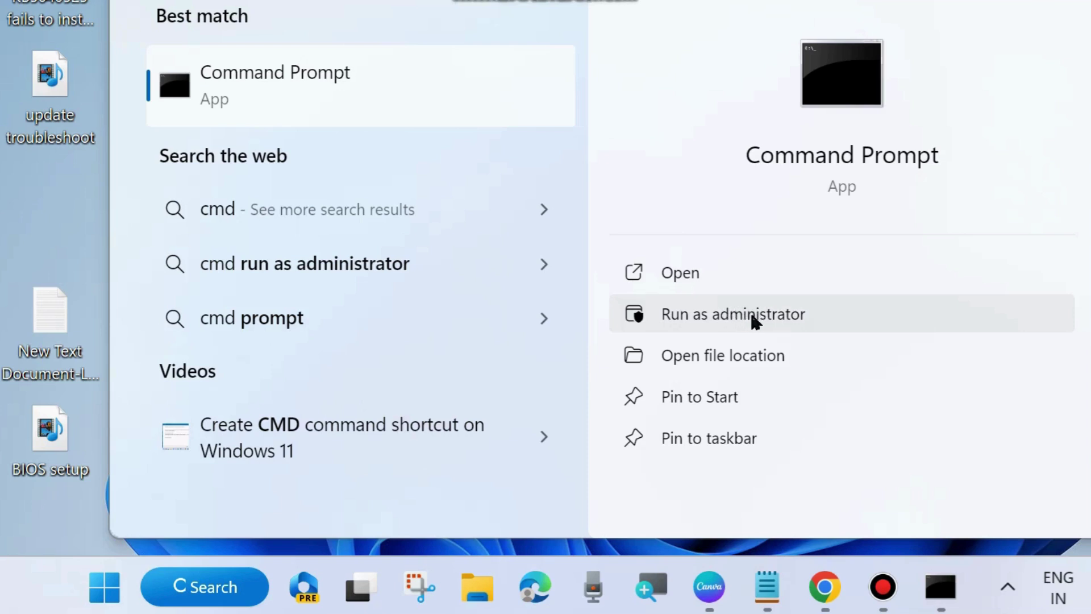
{"action": "left_click", "coordinate": [774, 317]}
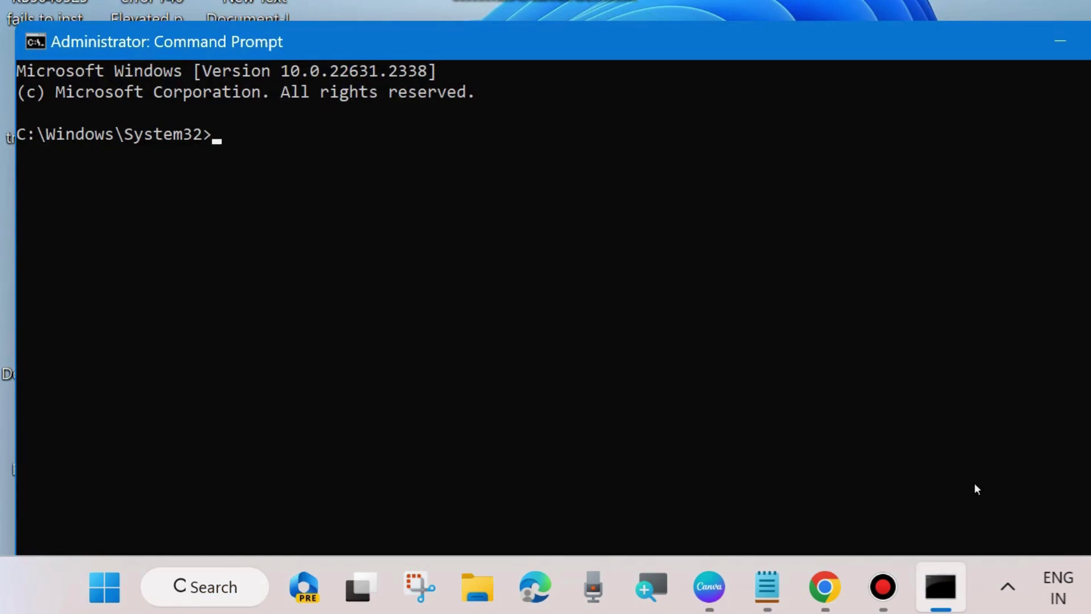
- Switch to Notepad and examine the dism /online /cleanup-image commands with the /scanhealth, /checkhealth and /restorehealth options one by one
{"action": "left_click", "coordinate": [767, 587]}
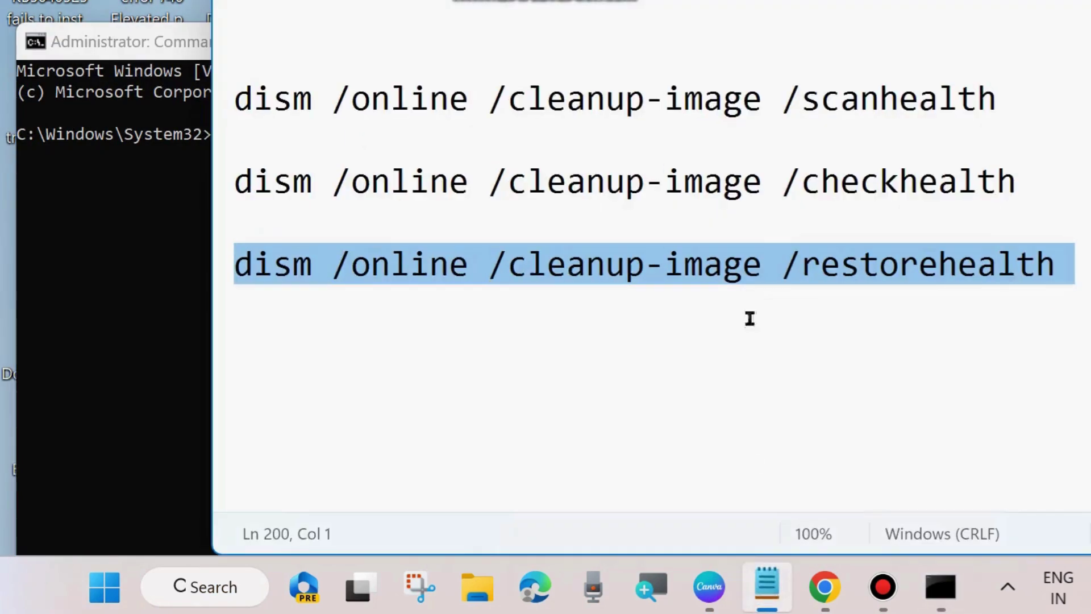
{"action": "left_click_drag", "start_coordinate": [717, 0], "coordinate": [725, 22]}
{"action": "left_click", "coordinate": [222, 183]}
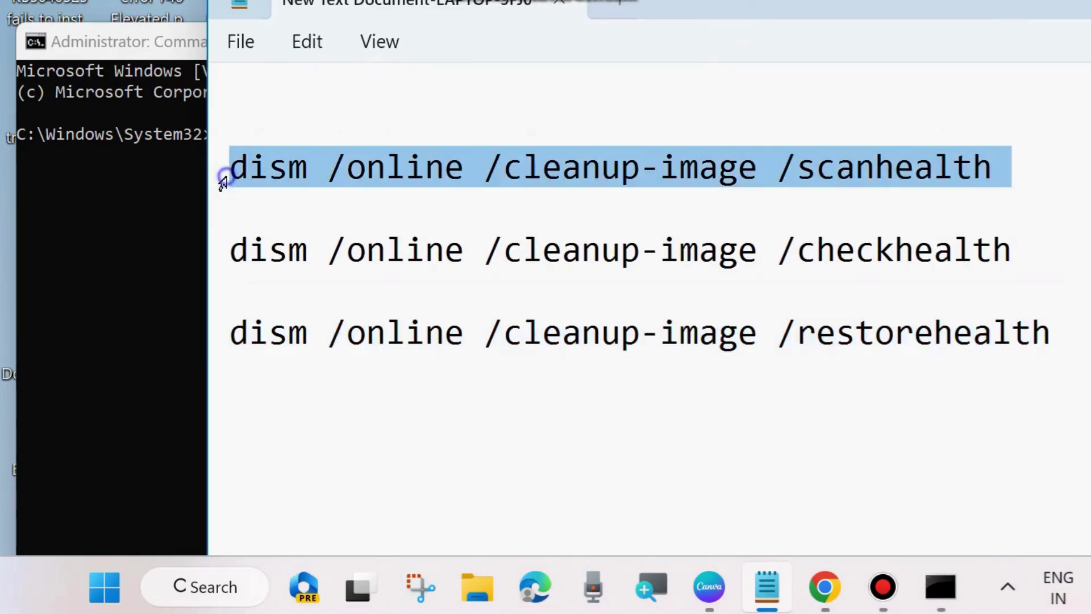
{"action": "left_click", "coordinate": [217, 269]}
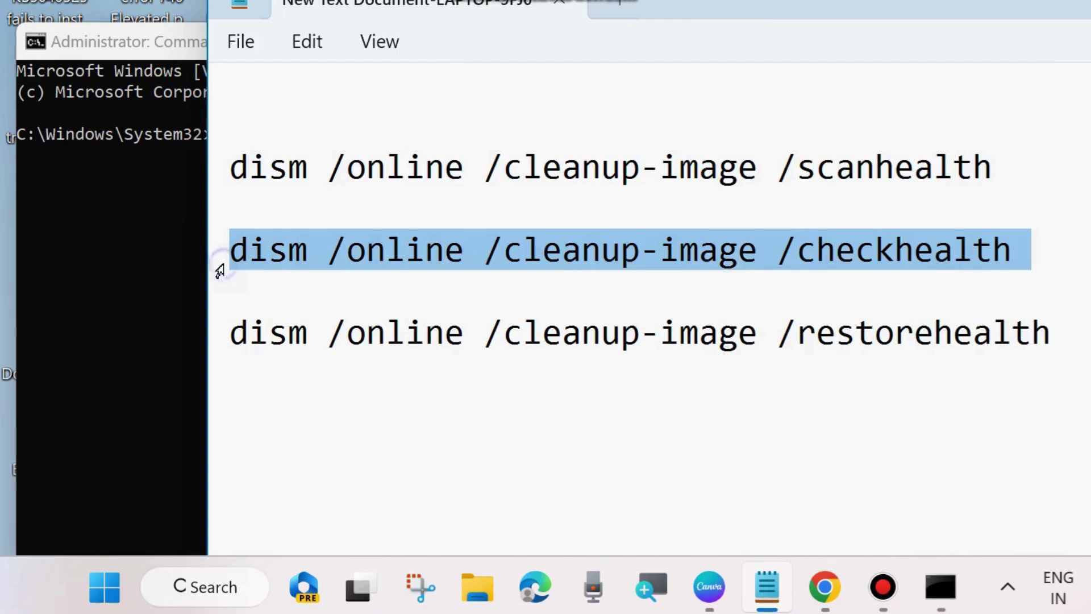
{"action": "left_click", "coordinate": [214, 343]}
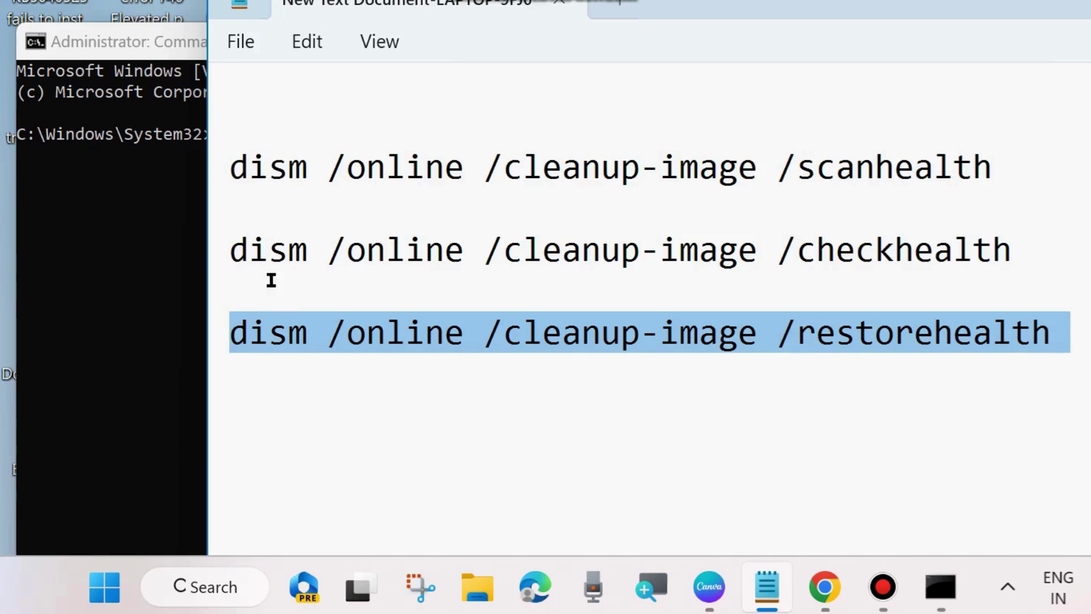
{"action": "left_click_drag", "start_coordinate": [658, 3], "coordinate": [646, 192]}
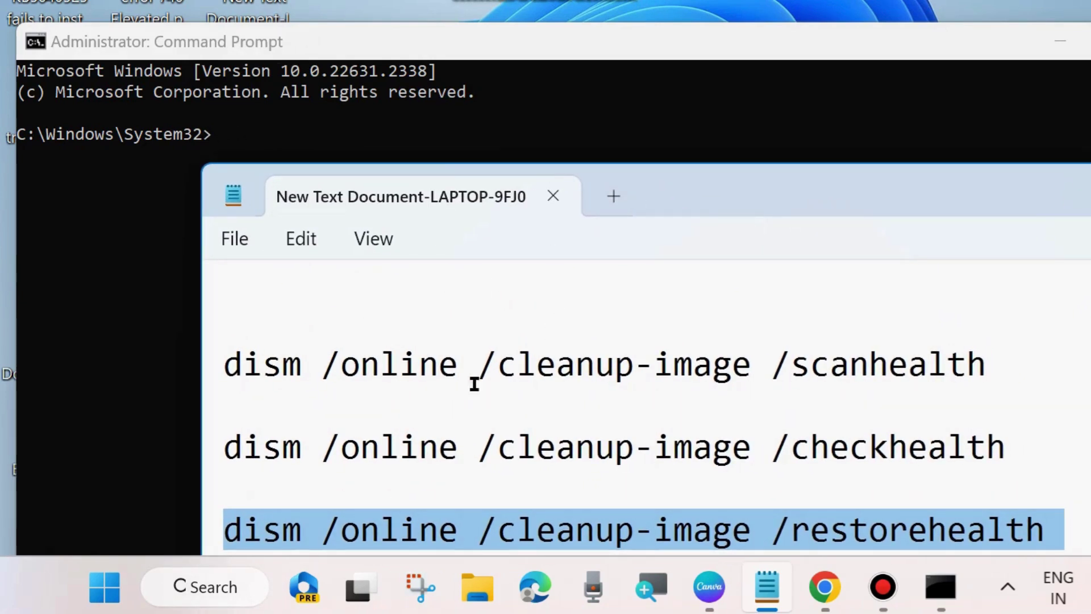
{"action": "left_click", "coordinate": [653, 202]}
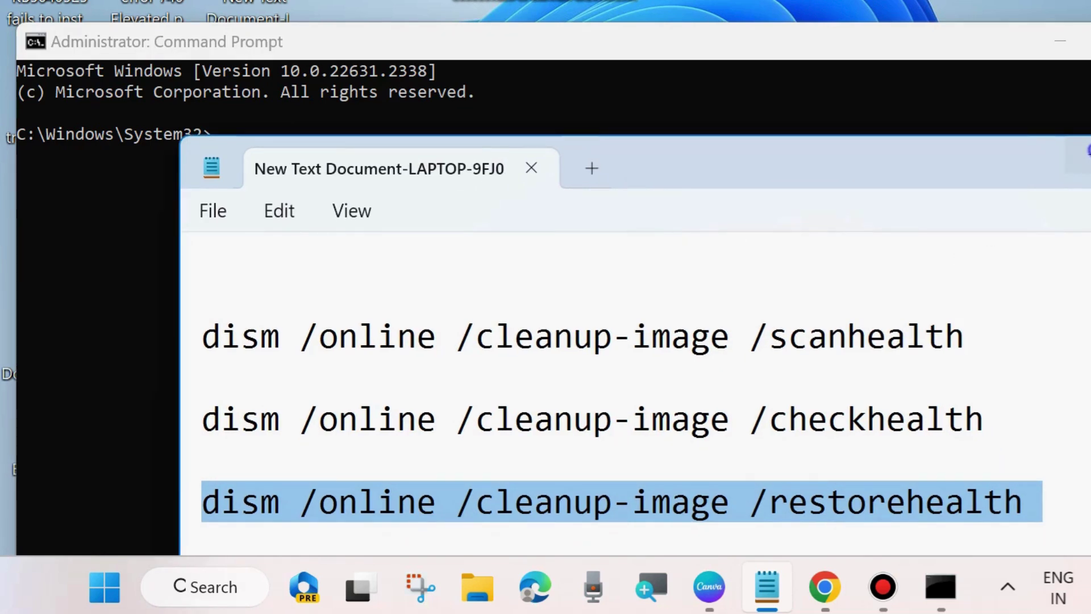
- Enter the command sfc /scannow in the elevated Command Prompt and minimize its window
{"action": "left_click", "coordinate": [280, 135]}
{"action": "type", "text": "sfc /sc"}
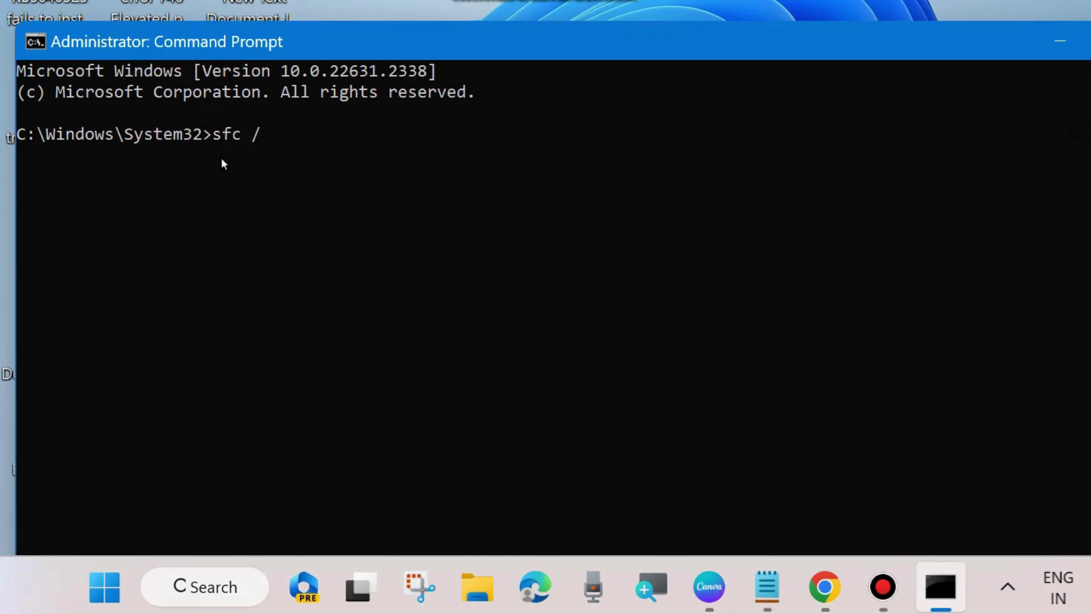
{"action": "type", "text": "annow"}
{"action": "left_click", "coordinate": [1058, 41]}
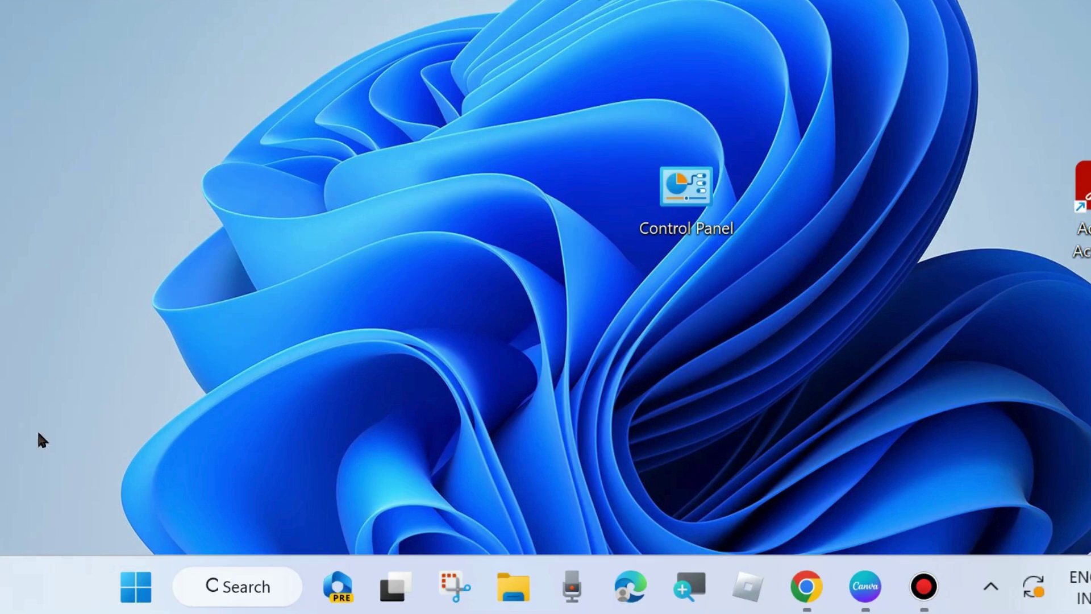
- Find and open Disk Cleanup, and scan the Windows (C:) drive for files to clean up
{"action": "left_click", "coordinate": [259, 591]}
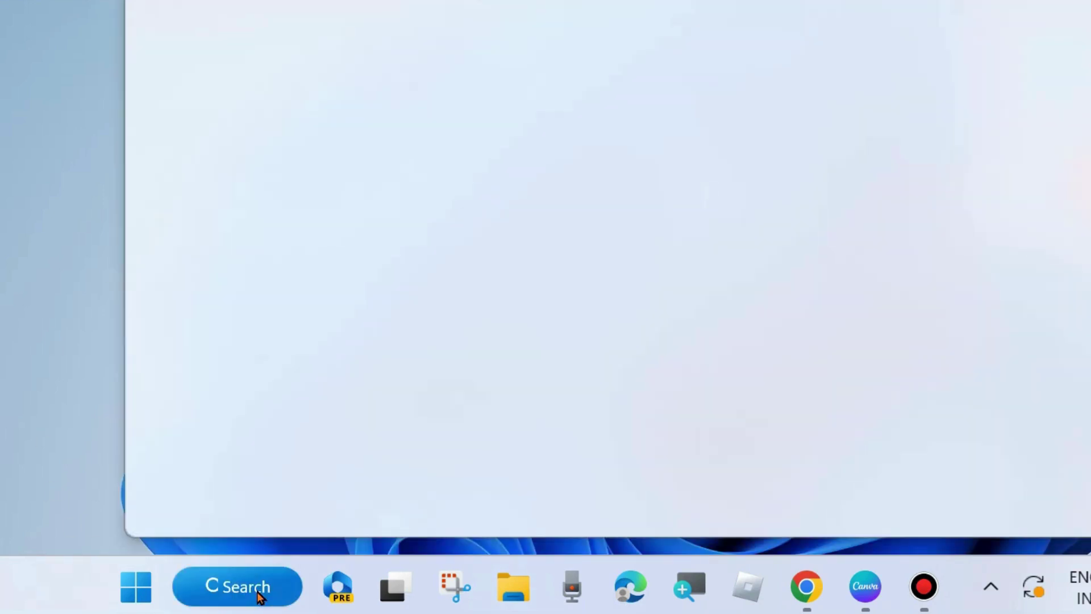
{"action": "type", "text": "disc"}
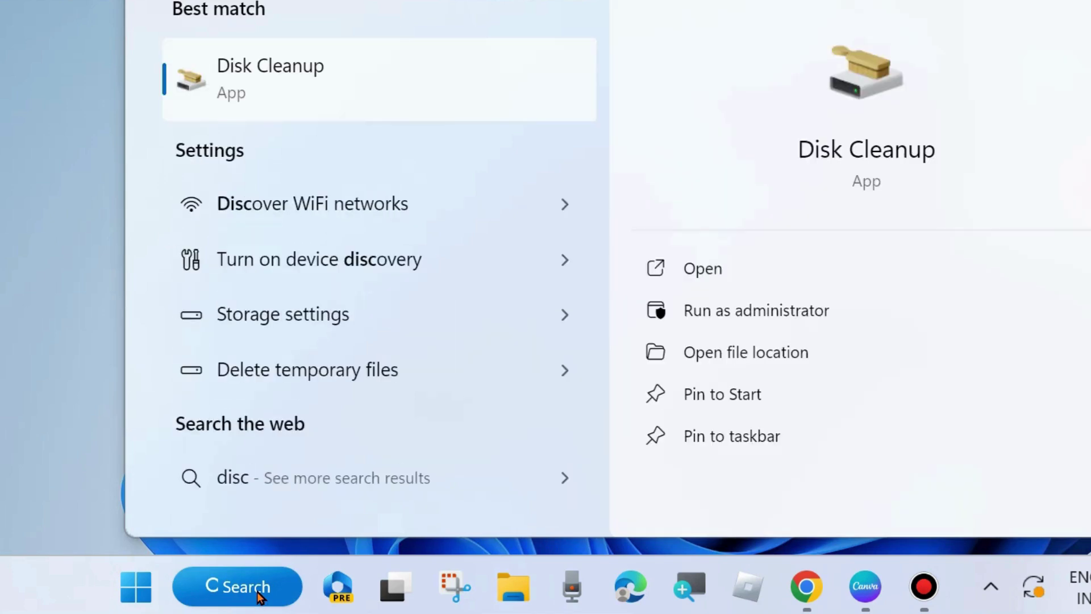
{"action": "left_click", "coordinate": [700, 273]}
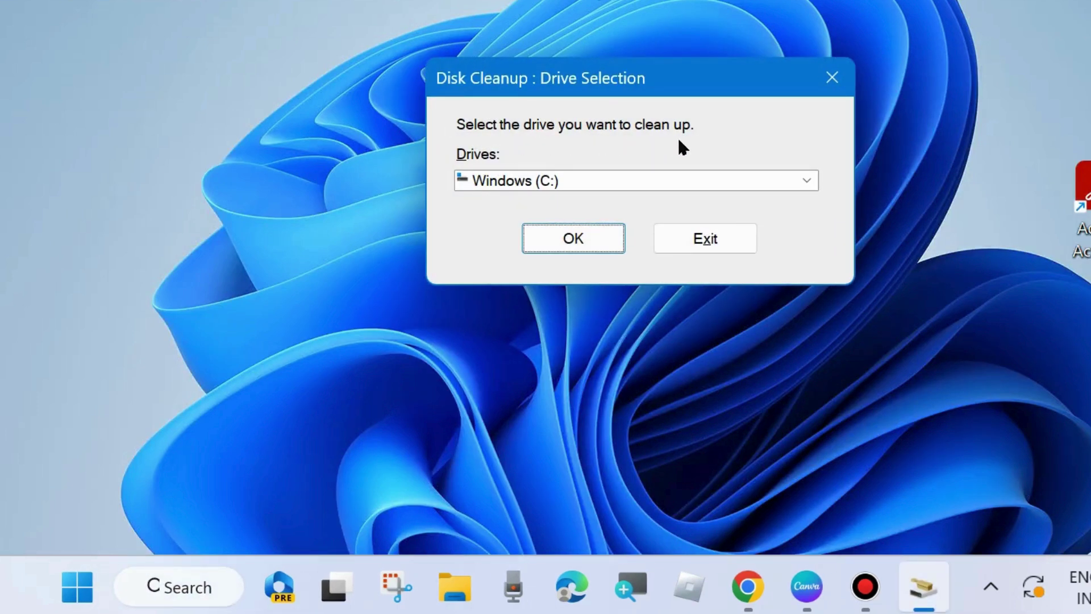
{"action": "left_click", "coordinate": [582, 243]}
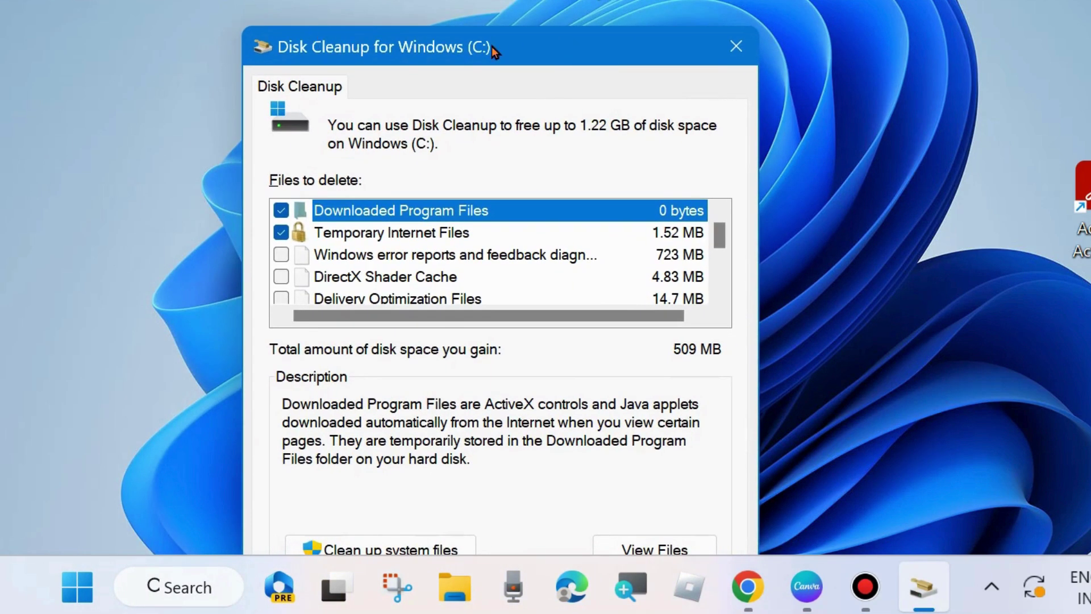
- Review the file categories for the C: drive and permanently delete the files in the preselected categories
{"action": "scroll", "coordinate": [341, 282], "scroll_direction": "down", "scroll_amount": 1}
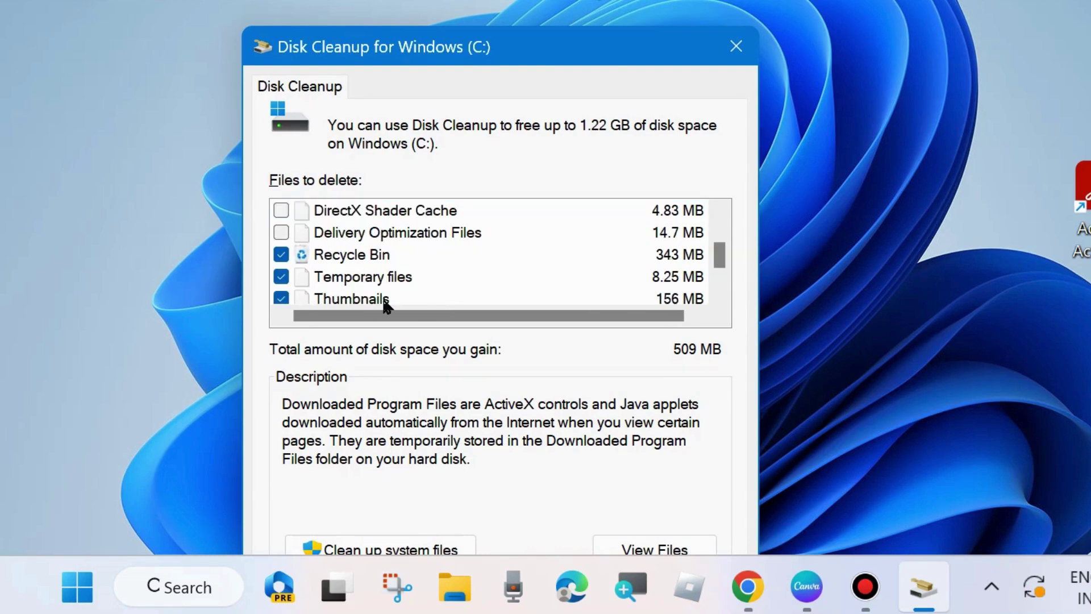
{"action": "scroll", "coordinate": [370, 281], "scroll_direction": "down", "scroll_amount": 1}
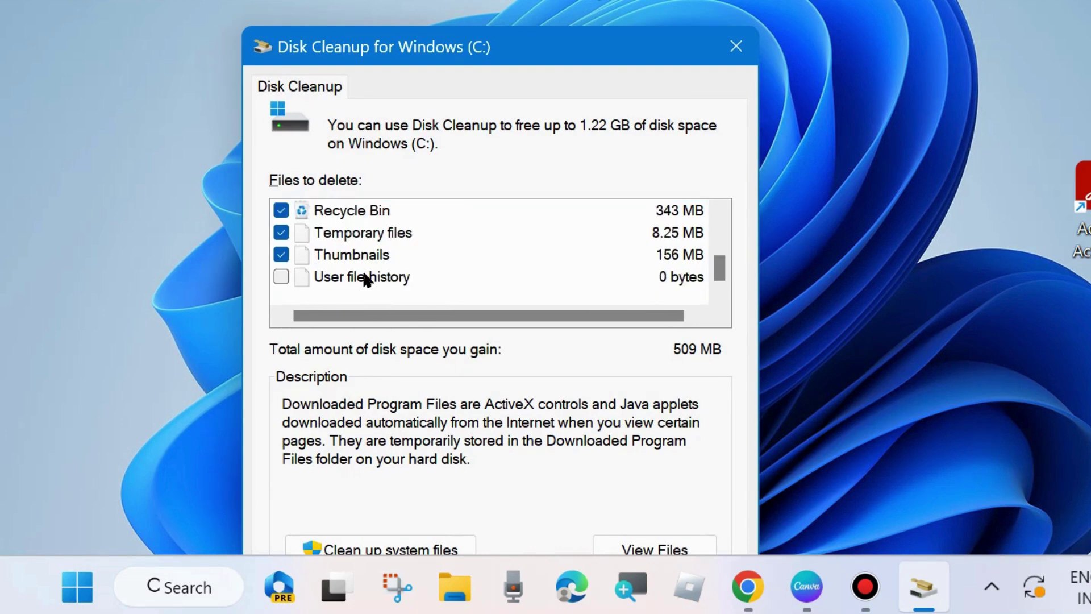
{"action": "scroll", "coordinate": [367, 280], "scroll_direction": "up", "scroll_amount": 3}
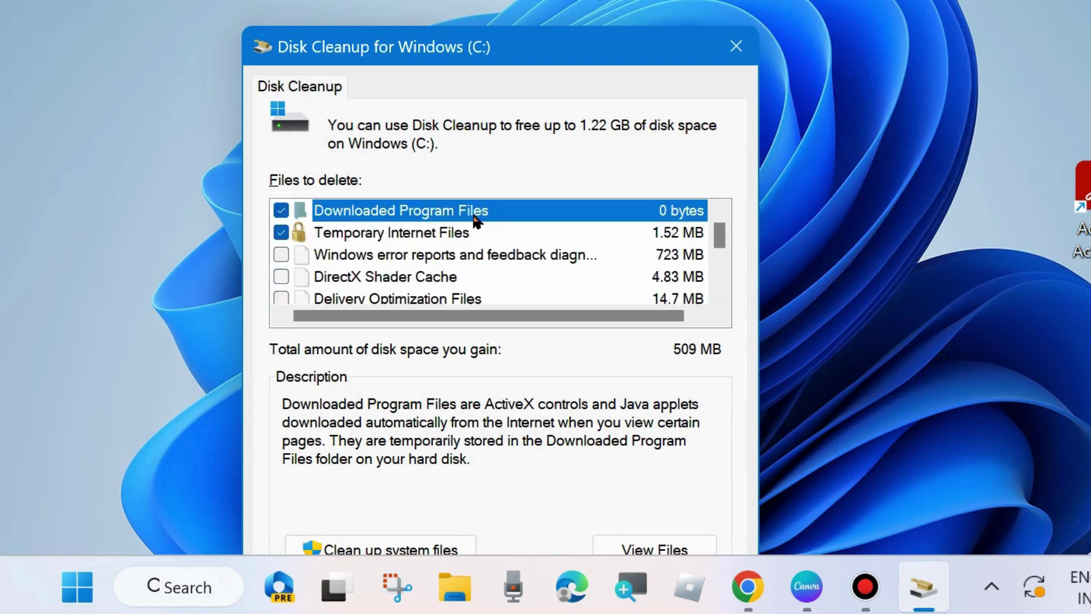
{"action": "left_click_drag", "start_coordinate": [585, 49], "coordinate": [568, 0]}
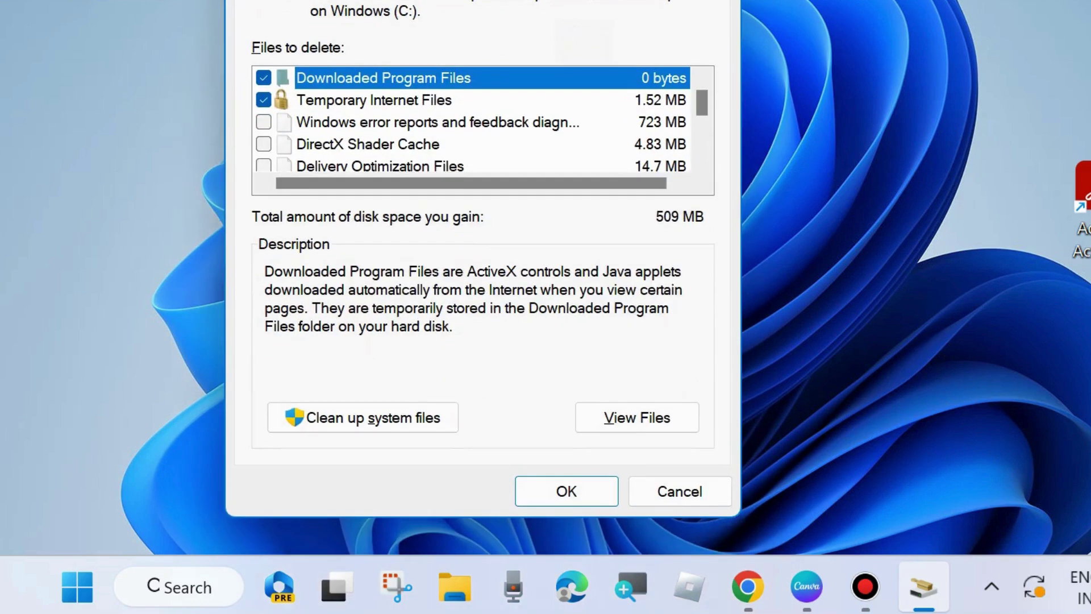
{"action": "left_click", "coordinate": [565, 493]}
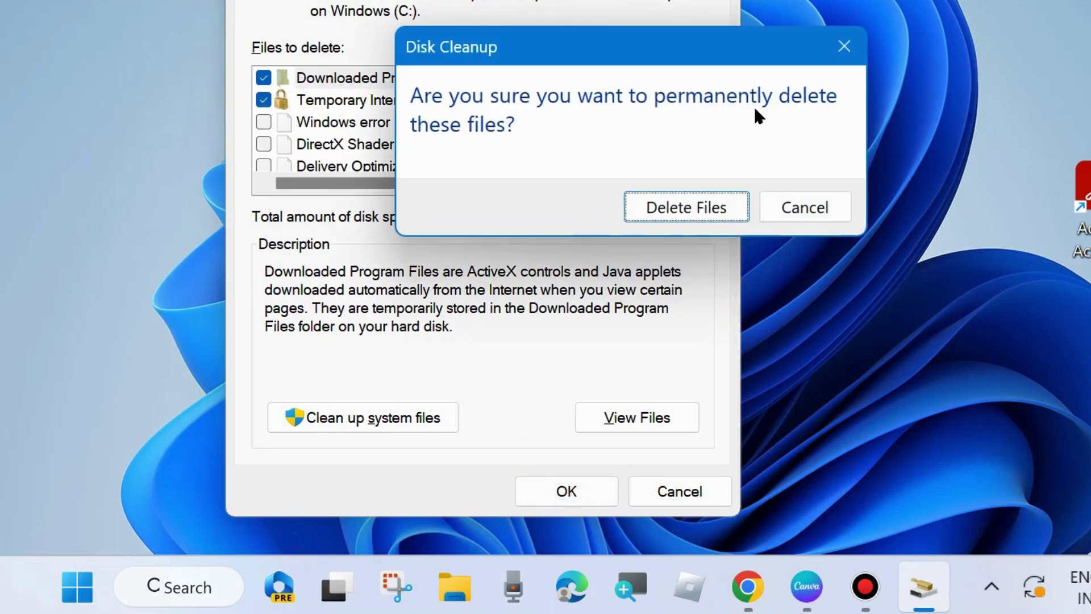
{"action": "left_click", "coordinate": [671, 207]}
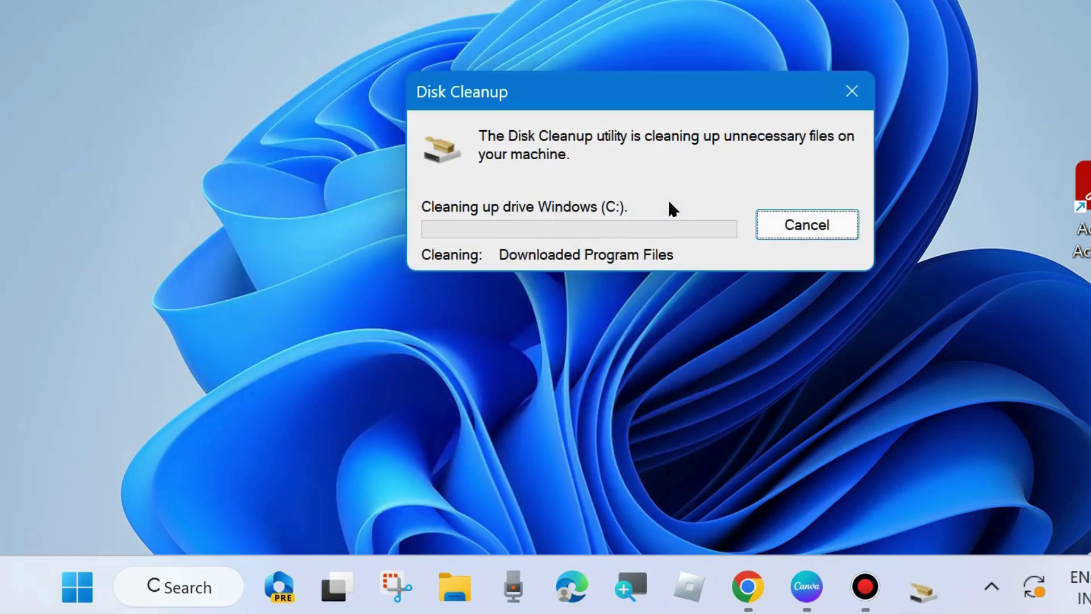
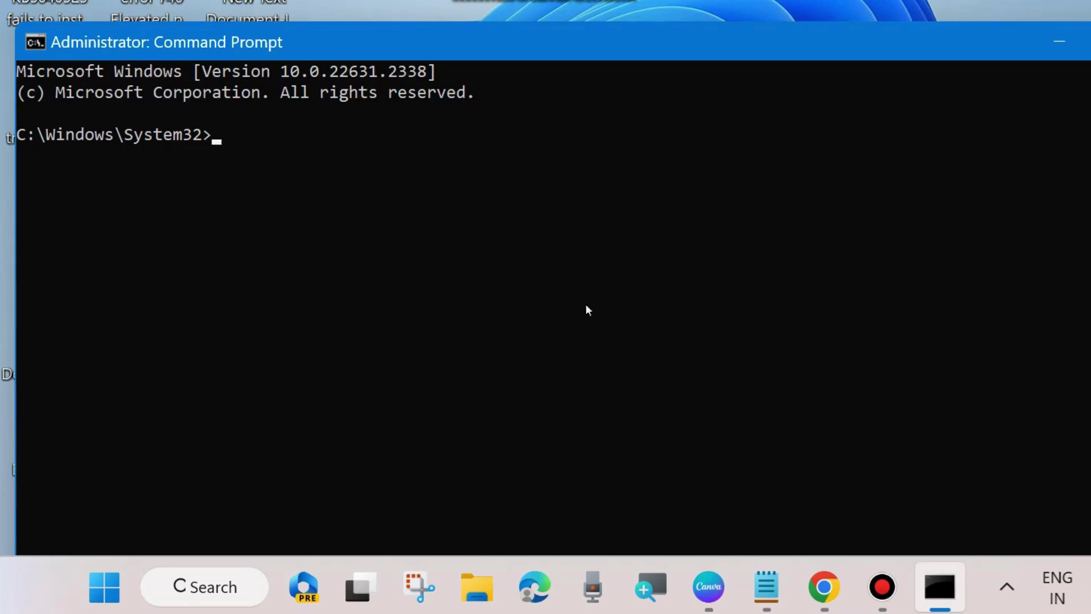
- Switch to the Notepad document and examine the net stop commands for wuauserv, cryptSvc, bits and msiserver one by one
{"action": "left_click", "coordinate": [766, 587]}
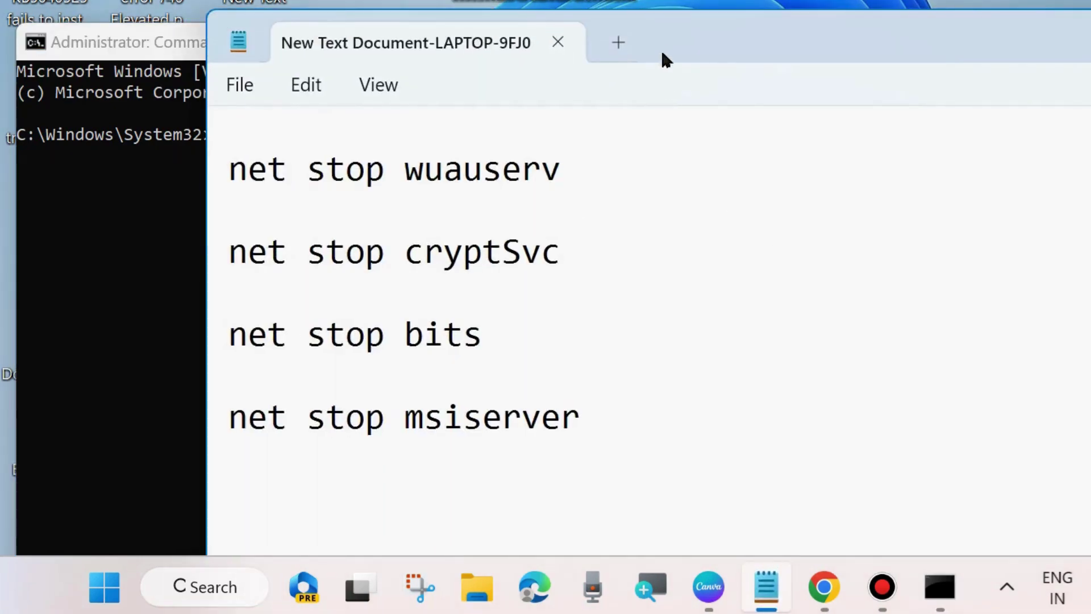
{"action": "left_click_drag", "start_coordinate": [753, 39], "coordinate": [861, 29]}
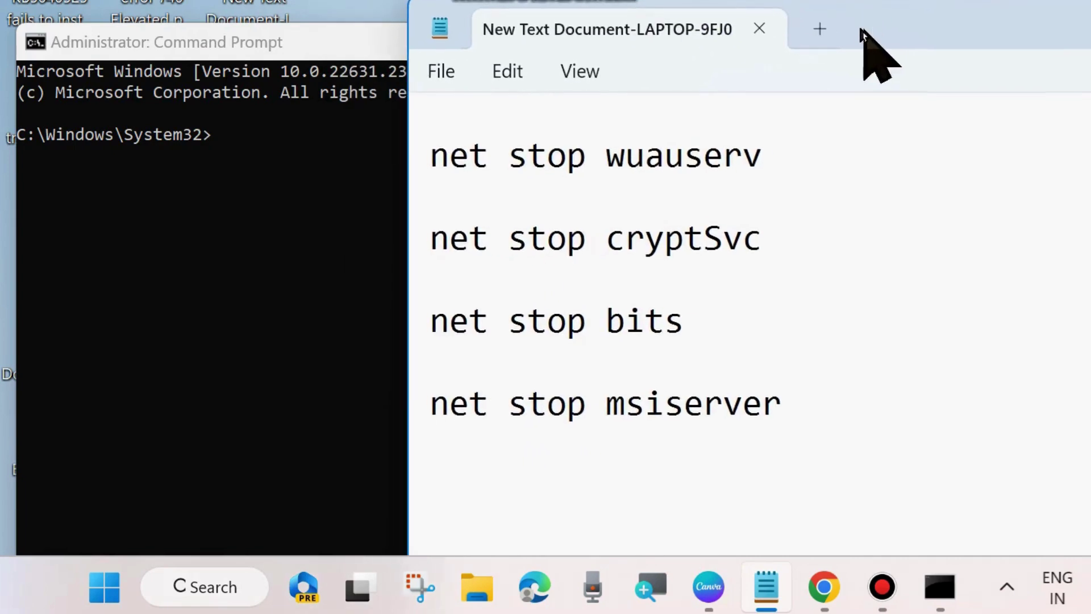
{"action": "triple_click", "coordinate": [412, 164]}
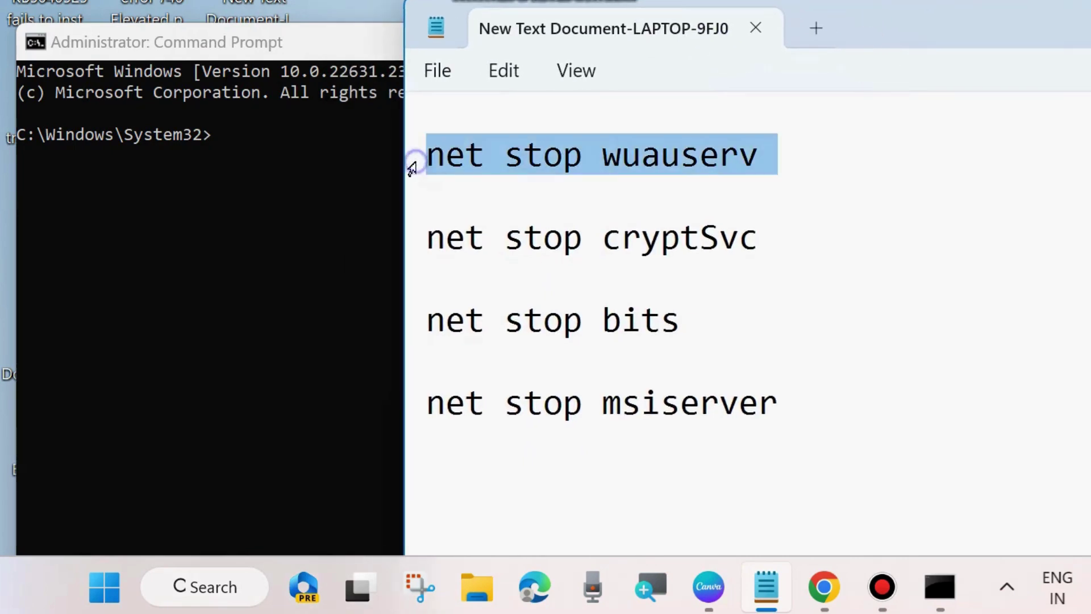
{"action": "triple_click", "coordinate": [407, 243]}
{"action": "triple_click", "coordinate": [406, 325]}
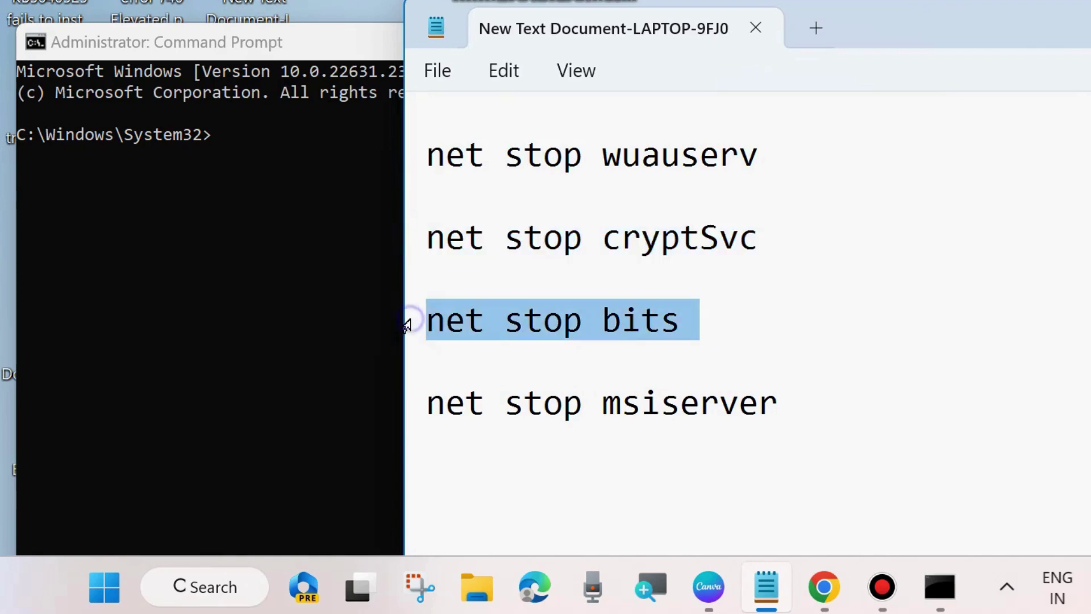
{"action": "triple_click", "coordinate": [407, 410]}
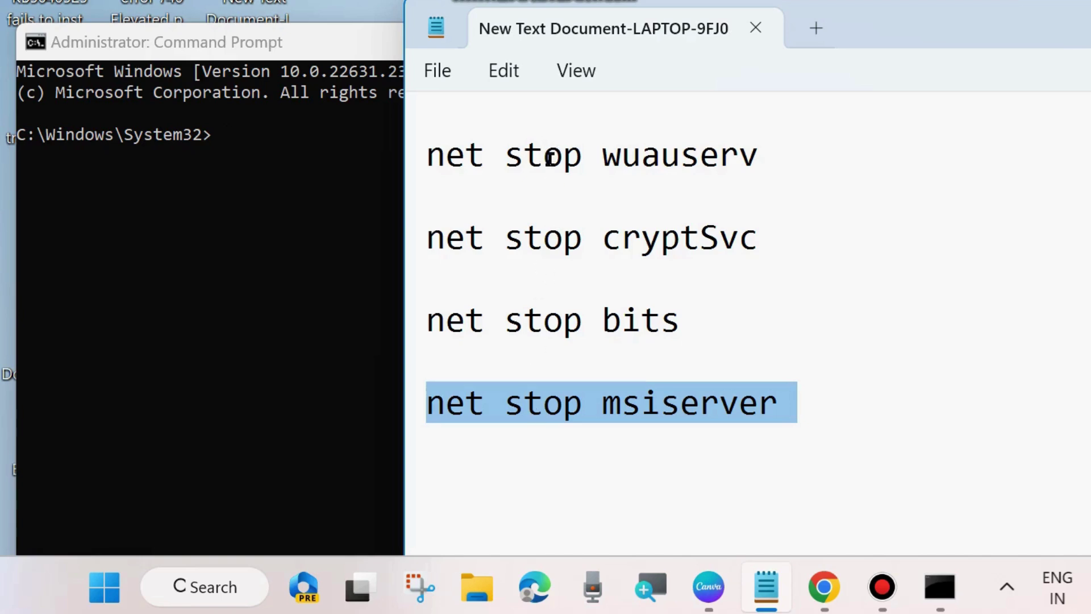
- Examine the ren commands in Notepad that rename SoftwareDistribution to SoftwareDistribution.old and catroot2 to Catroot2.old
{"action": "scroll", "coordinate": [547, 317], "scroll_direction": "down", "scroll_amount": 5}
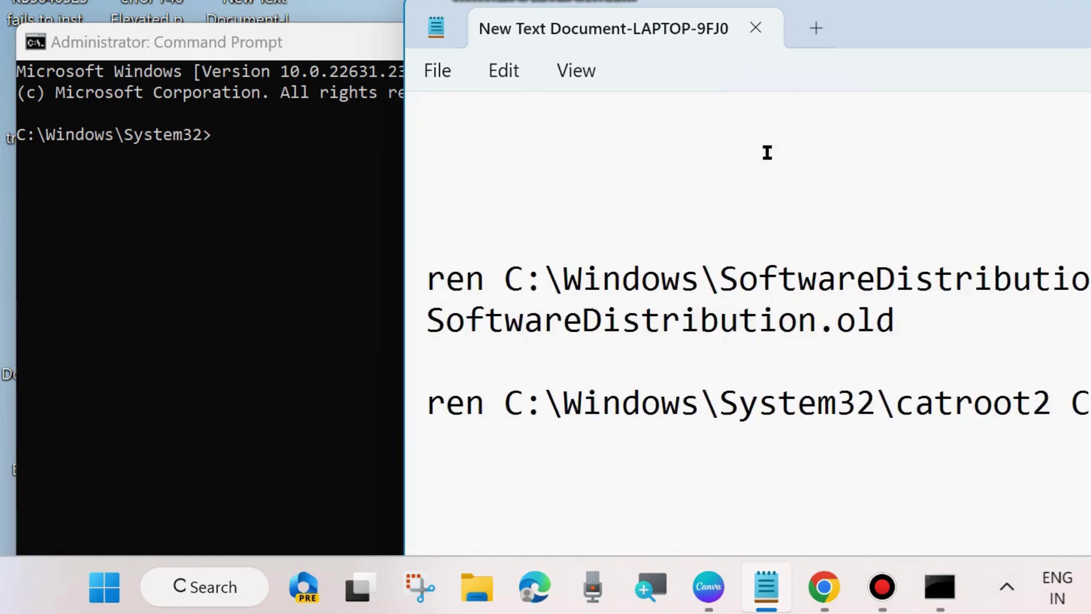
{"action": "left_click_drag", "start_coordinate": [926, 27], "coordinate": [696, 11]}
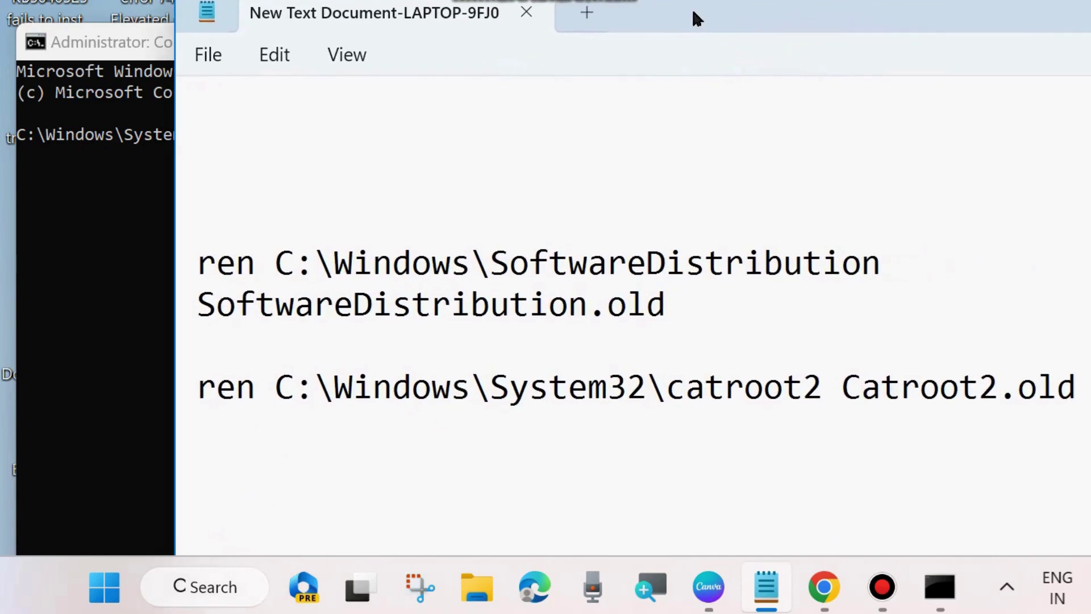
{"action": "triple_click", "coordinate": [180, 279]}
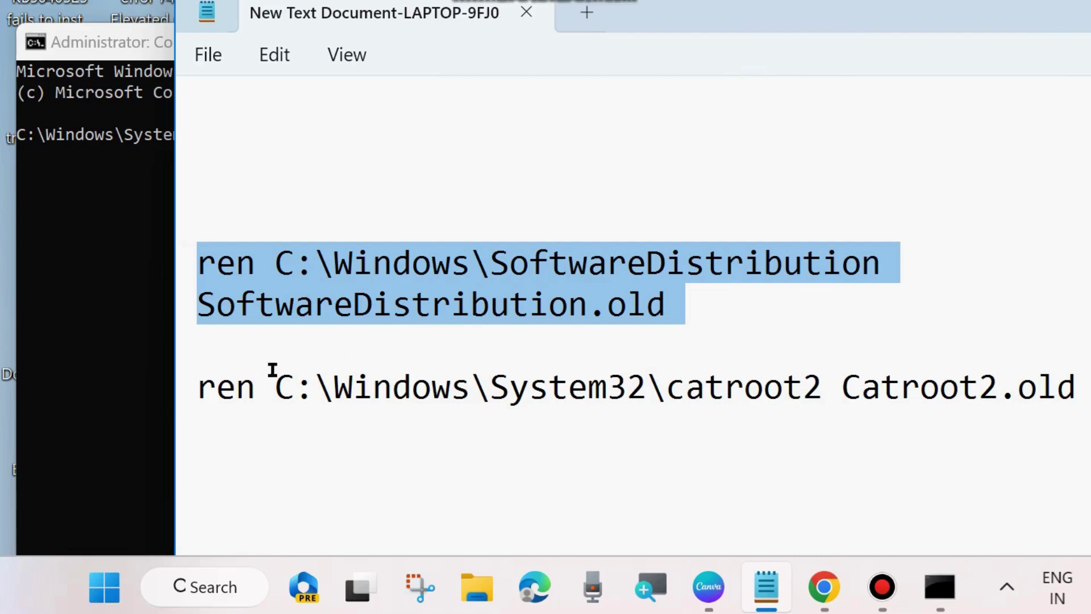
{"action": "triple_click", "coordinate": [179, 389]}
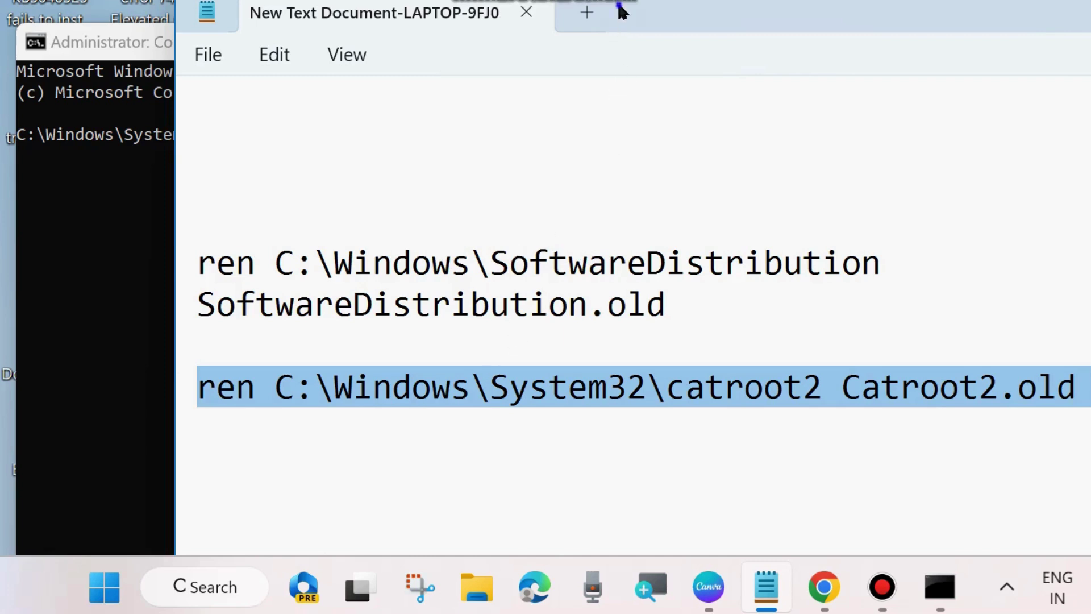
{"action": "left_click_drag", "start_coordinate": [621, 10], "coordinate": [729, 19]}
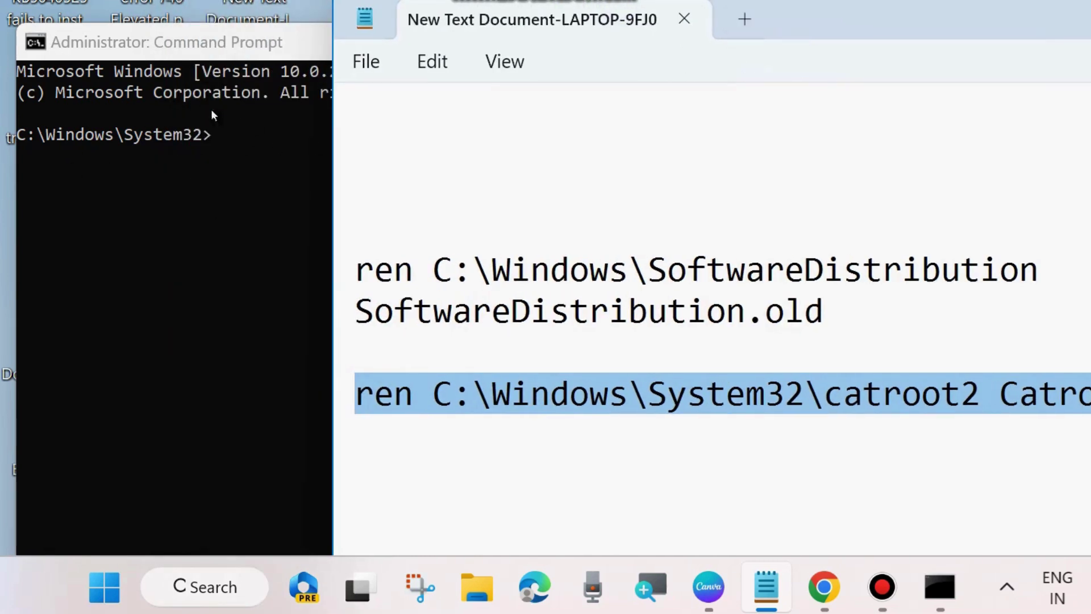
- Examine the net start commands for wuauserv, cryptSvc, bits and msiserver in the Notepad document one by one
{"action": "left_click_drag", "start_coordinate": [804, 19], "coordinate": [783, 0]}
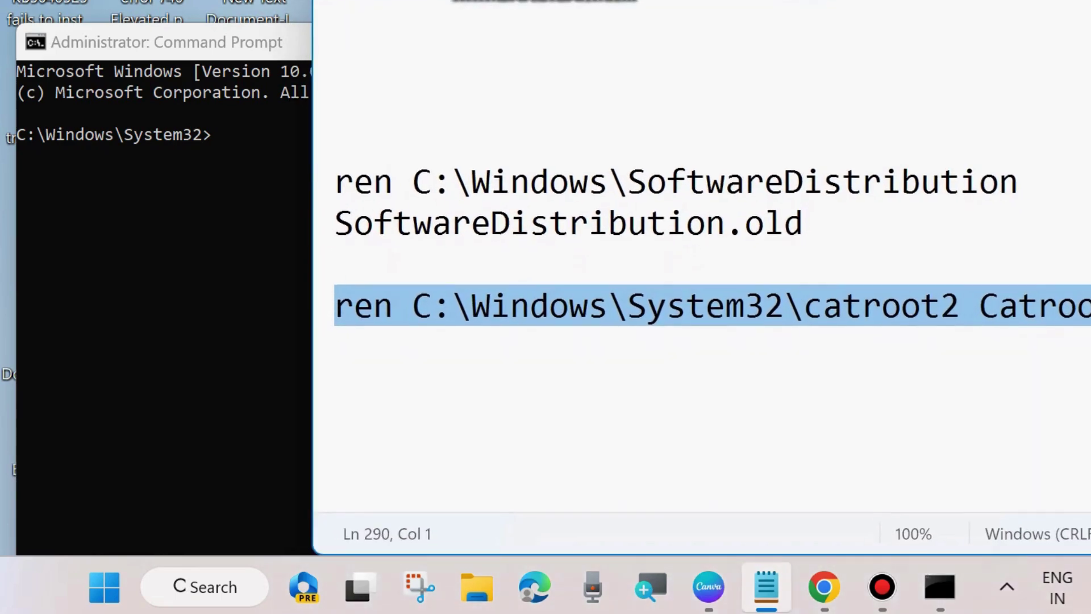
{"action": "scroll", "coordinate": [448, 306], "scroll_direction": "down", "scroll_amount": 5}
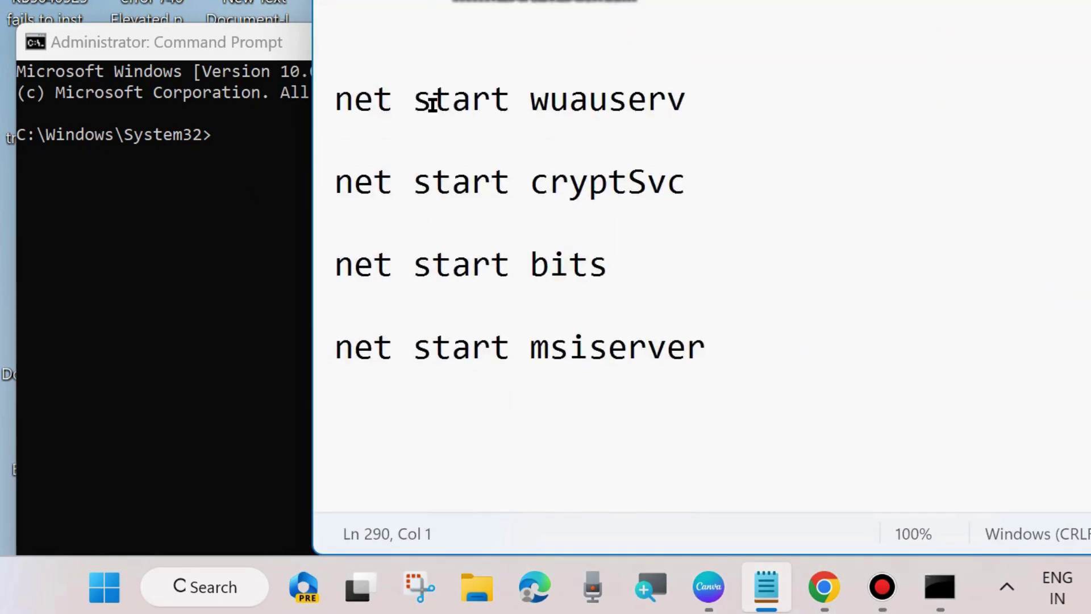
{"action": "left_click", "coordinate": [320, 115]}
{"action": "left_click", "coordinate": [319, 182]}
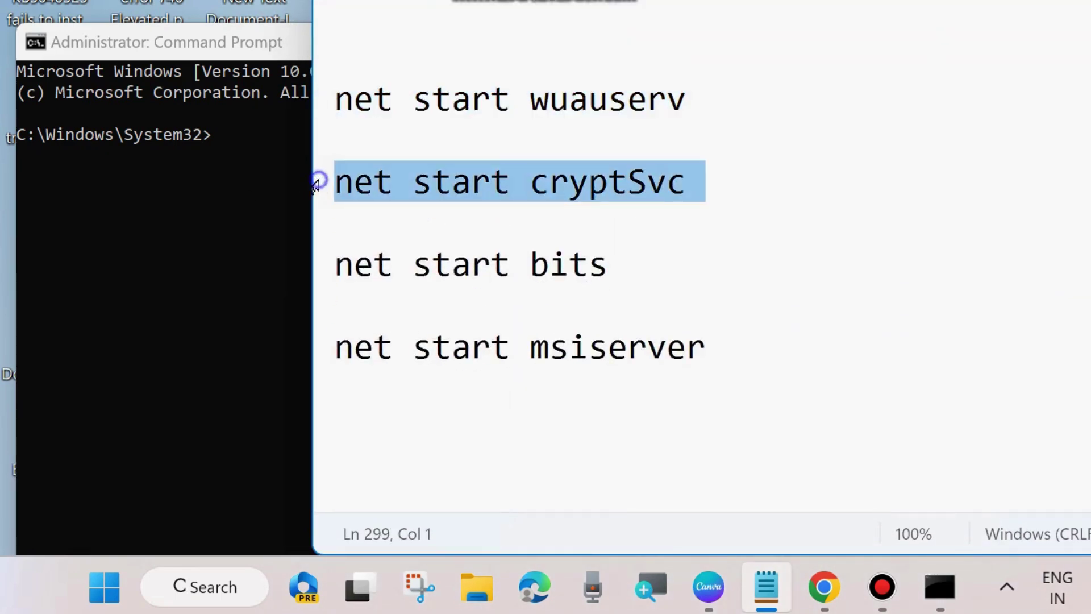
{"action": "left_click", "coordinate": [318, 271]}
{"action": "left_click", "coordinate": [319, 347]}
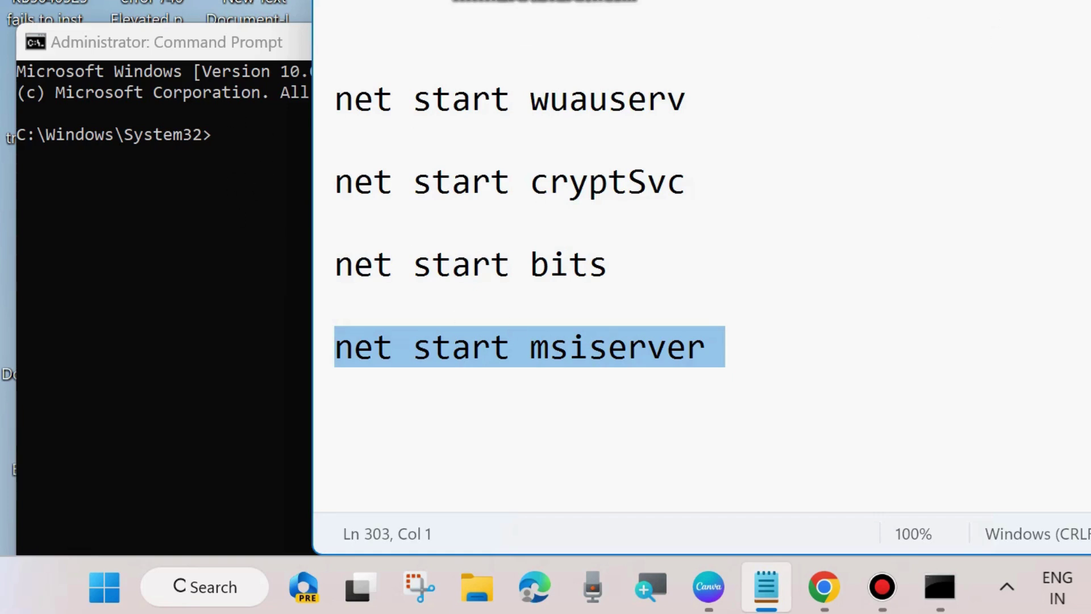
- Minimize the Command Prompt window and view the computer's Restart option without restarting
{"action": "key", "text": "alt+Tab"}
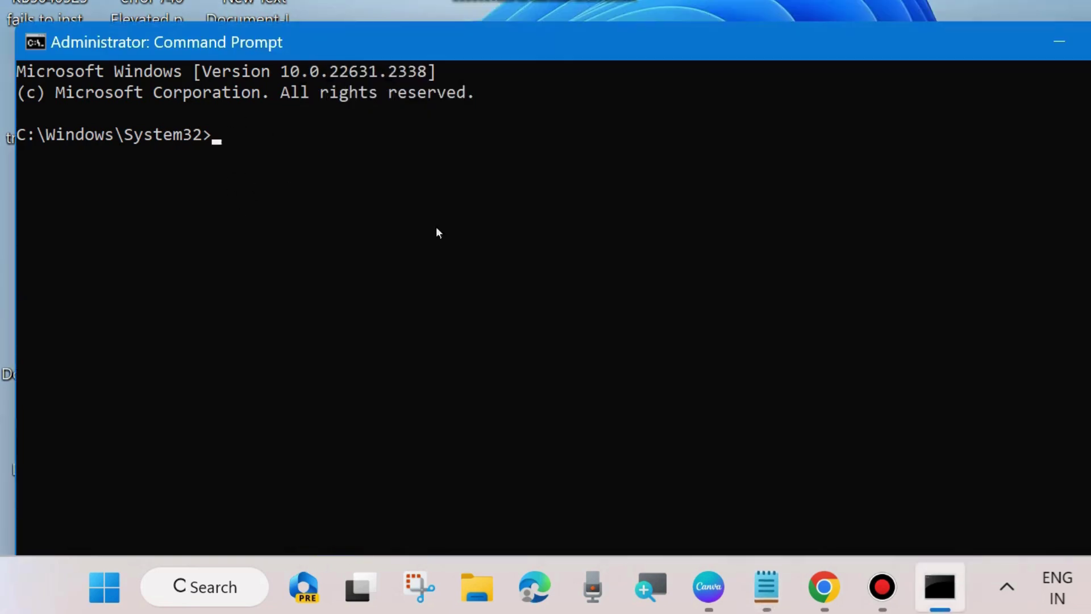
{"action": "left_click", "coordinate": [1063, 41]}
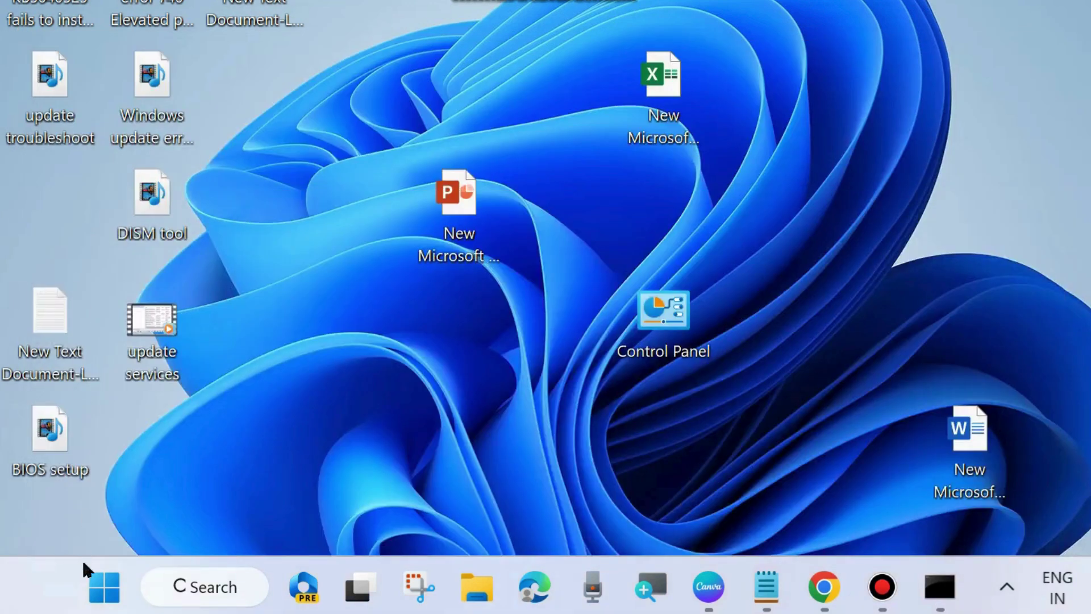
{"action": "right_click", "coordinate": [92, 591]}
{"action": "mouse_move", "coordinate": [97, 514]}
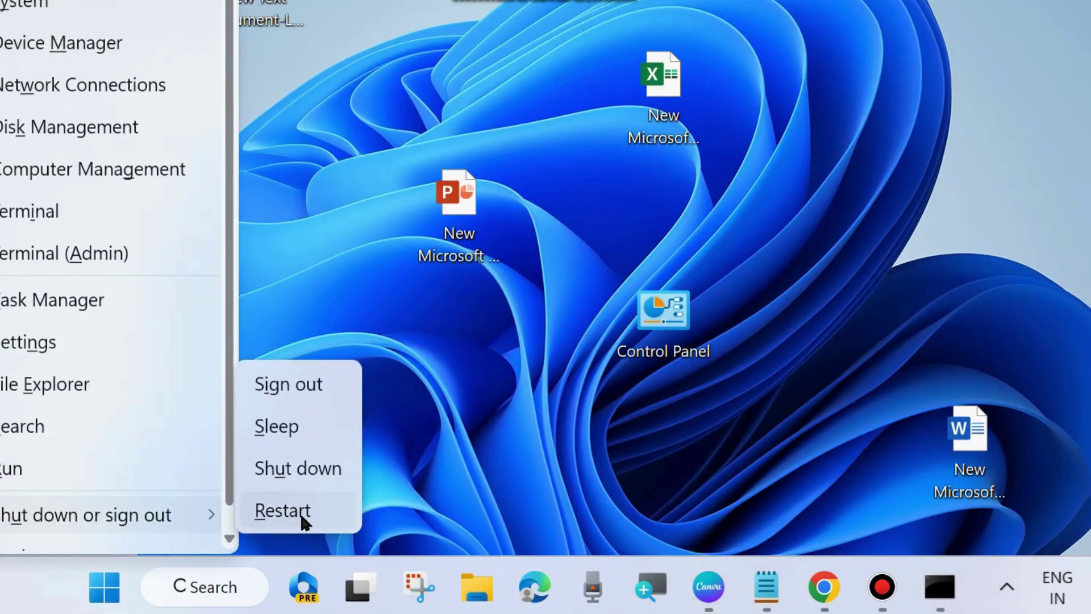
{"action": "left_click", "coordinate": [728, 267]}
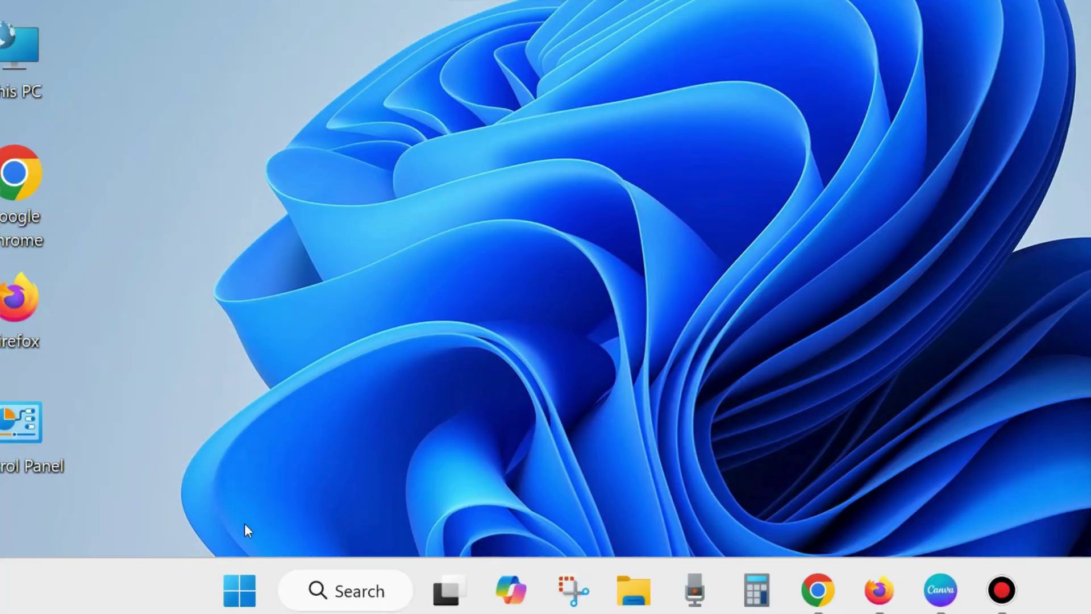
- Open Windows Settings and go to the Windows Update page
{"action": "right_click", "coordinate": [239, 590]}
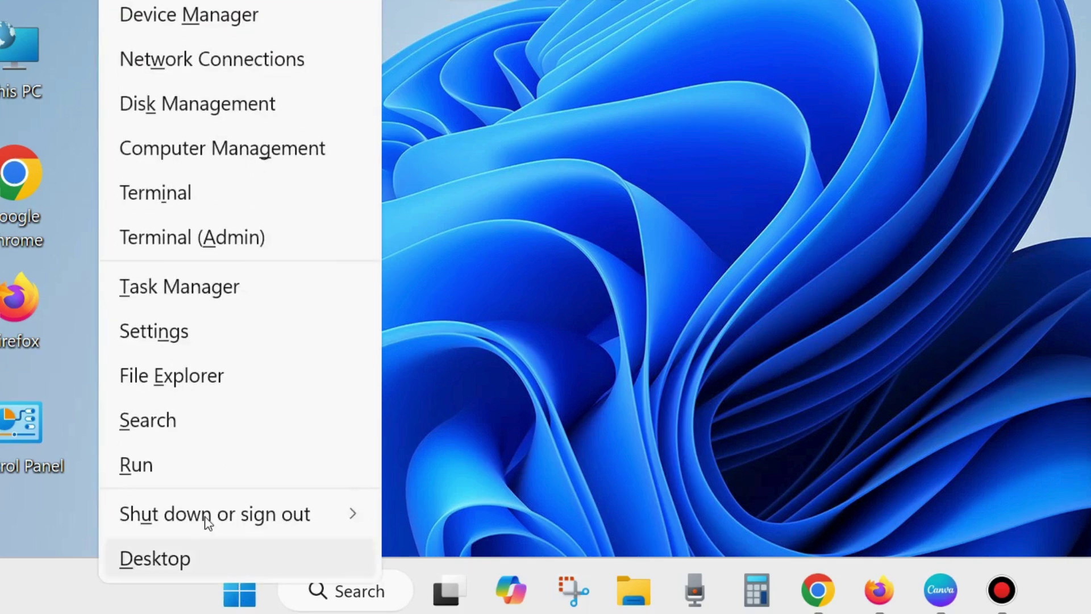
{"action": "left_click", "coordinate": [160, 332]}
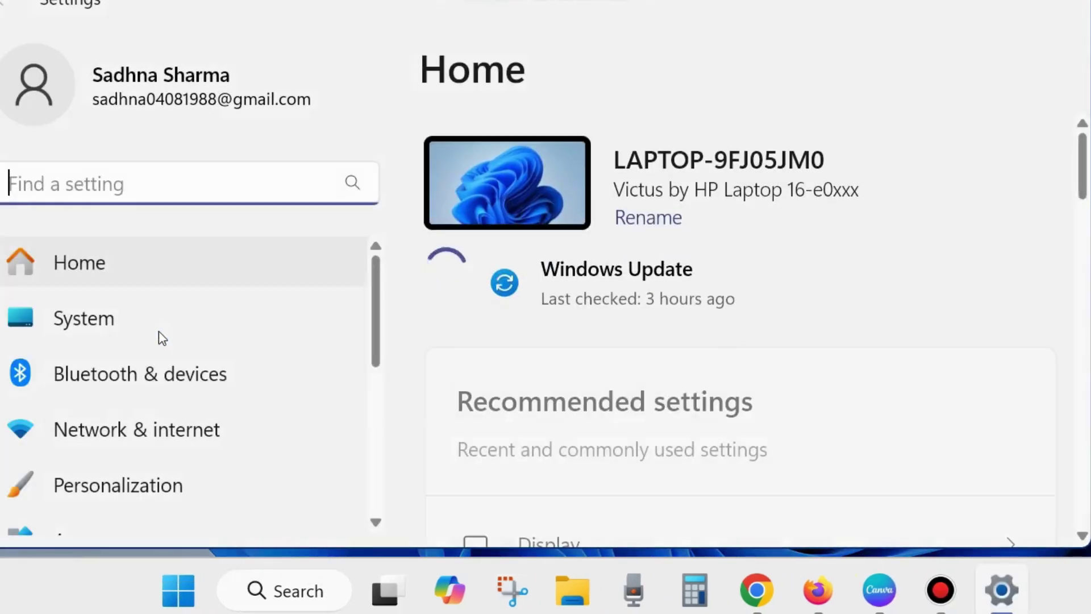
{"action": "scroll", "coordinate": [124, 415], "scroll_direction": "down", "scroll_amount": 2}
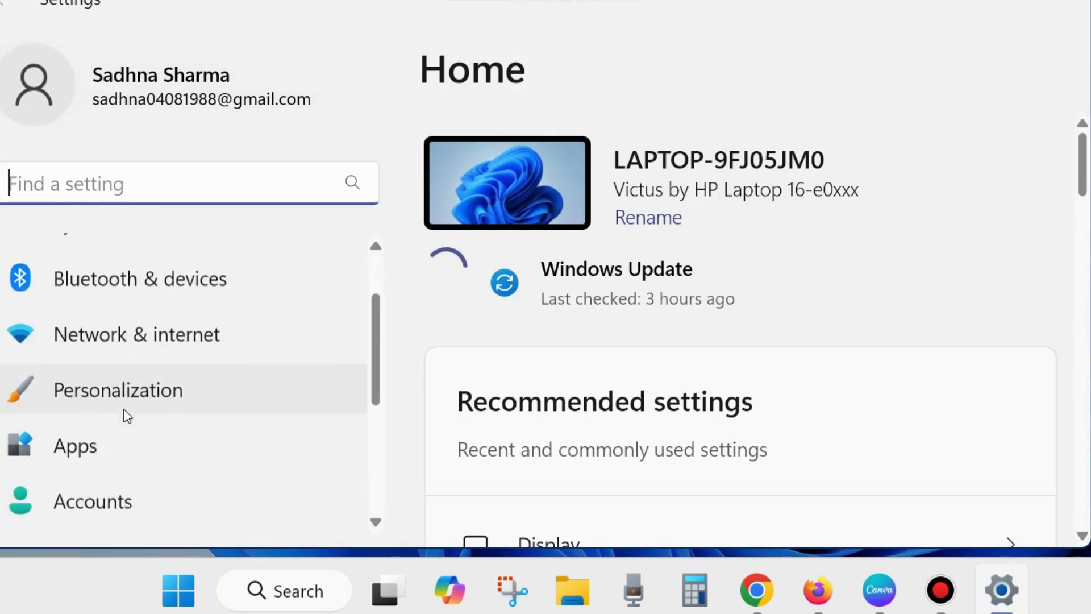
{"action": "scroll", "coordinate": [126, 416], "scroll_direction": "down", "scroll_amount": 5}
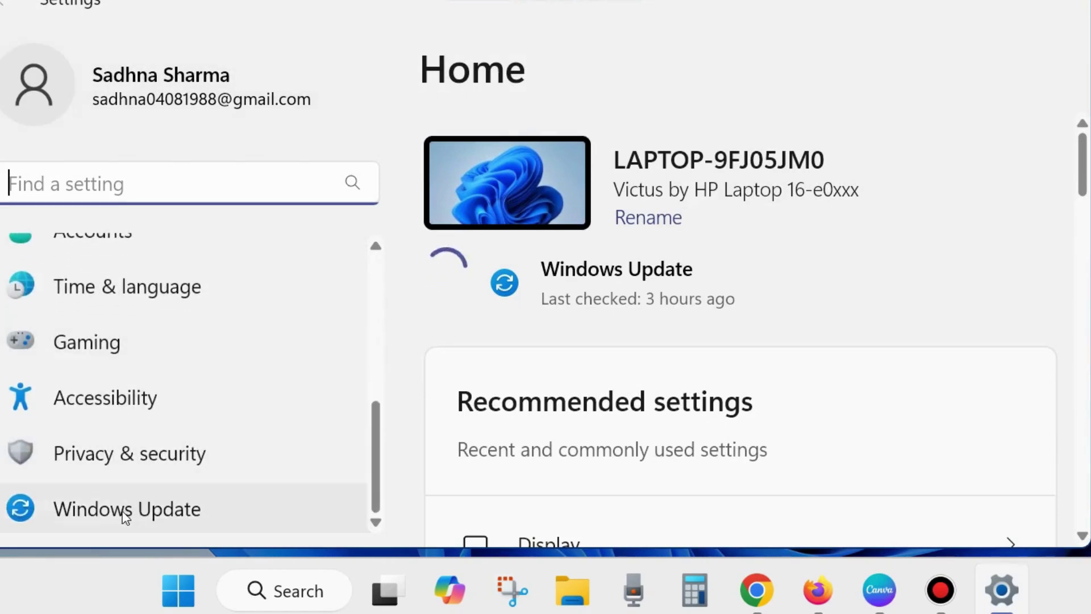
{"action": "left_click", "coordinate": [125, 514]}
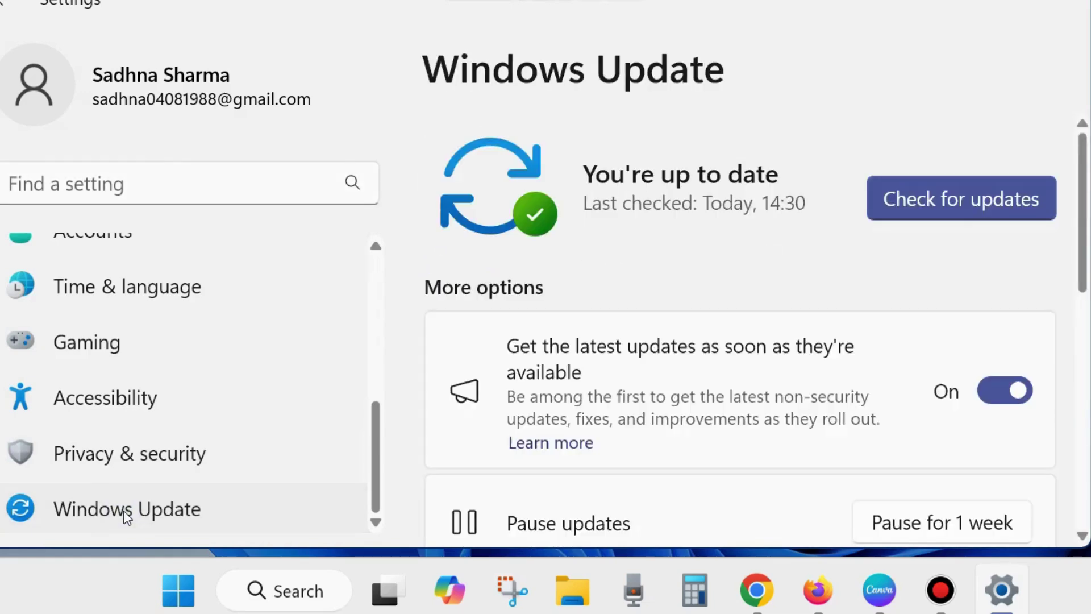
- Look over the options on the Windows Update page and open the update history
{"action": "scroll", "coordinate": [850, 381], "scroll_direction": "down", "scroll_amount": 5}
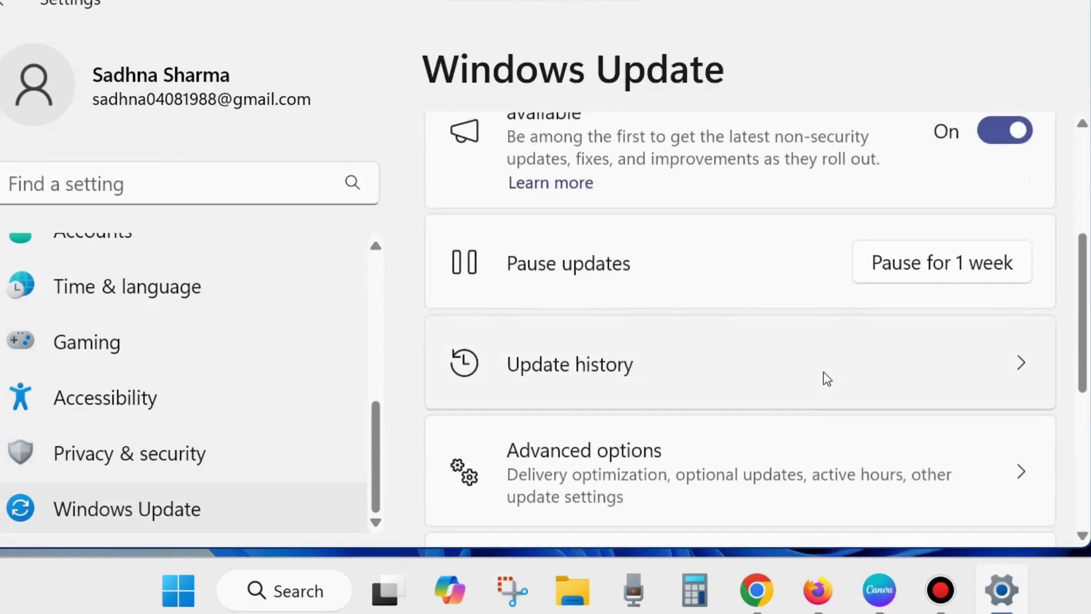
{"action": "scroll", "coordinate": [826, 378], "scroll_direction": "down", "scroll_amount": 3}
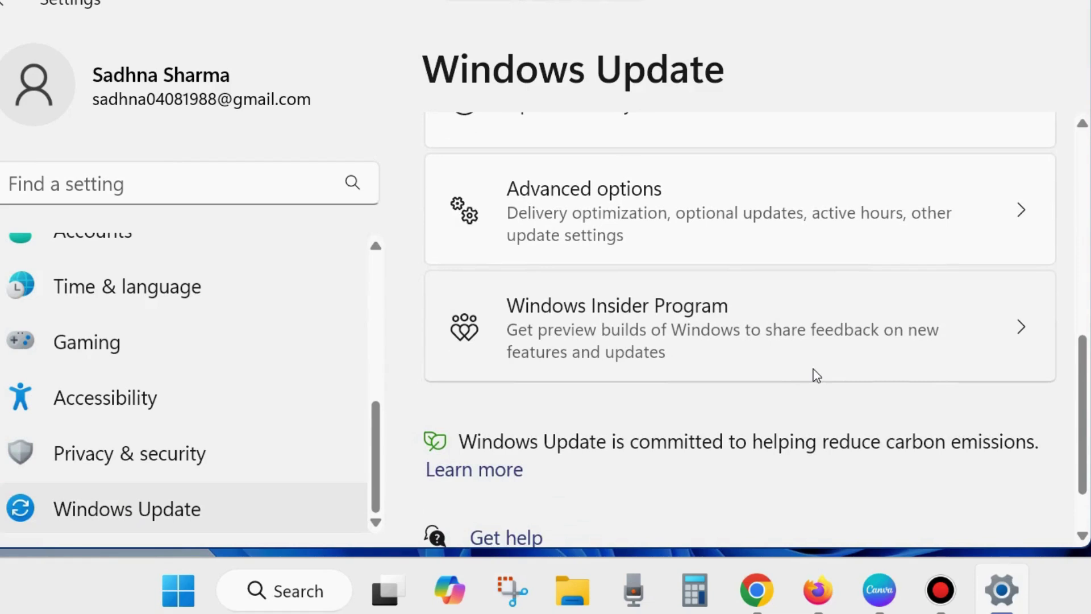
{"action": "scroll", "coordinate": [817, 375], "scroll_direction": "down", "scroll_amount": 2}
{"action": "scroll", "coordinate": [817, 375], "scroll_direction": "up", "scroll_amount": 5}
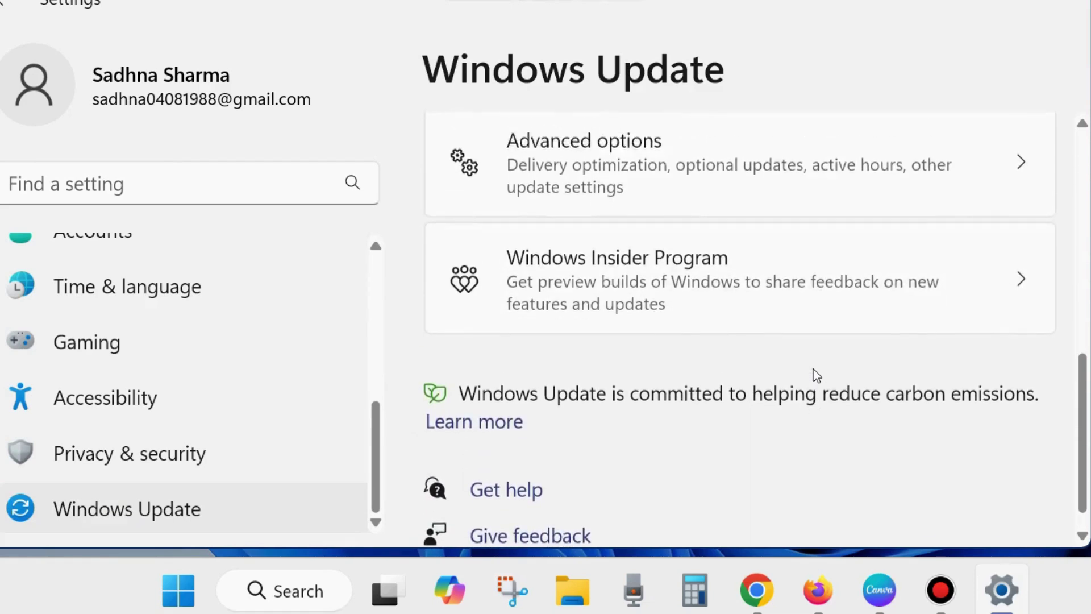
{"action": "scroll", "coordinate": [816, 375], "scroll_direction": "up", "scroll_amount": 1}
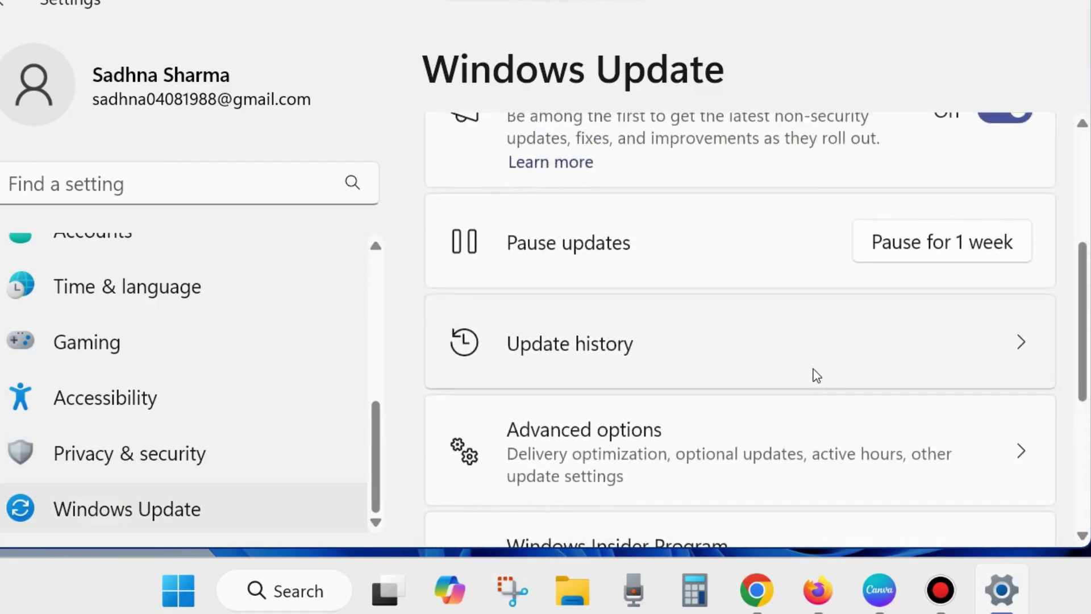
{"action": "left_click", "coordinate": [588, 349]}
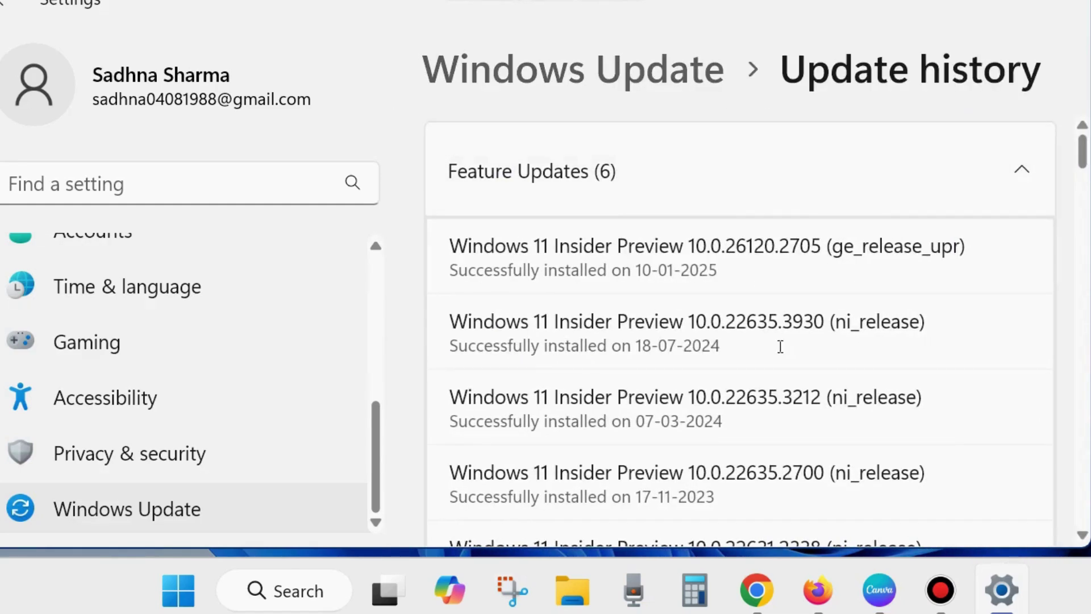
- Examine the names, KB numbers and installation dates in the update history, and close Settings
{"action": "scroll", "coordinate": [784, 351], "scroll_direction": "down", "scroll_amount": 5}
{"action": "scroll", "coordinate": [584, 460], "scroll_direction": "down", "scroll_amount": 6}
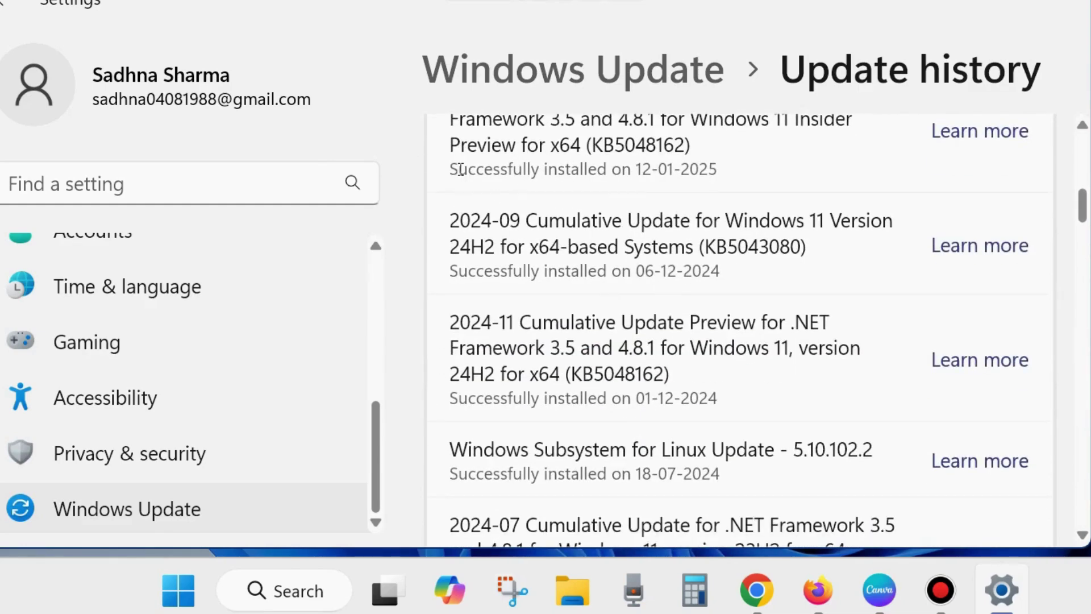
{"action": "scroll", "coordinate": [666, 328], "scroll_direction": "up", "scroll_amount": 2}
{"action": "scroll", "coordinate": [625, 369], "scroll_direction": "down", "scroll_amount": 12}
{"action": "scroll", "coordinate": [583, 403], "scroll_direction": "down", "scroll_amount": 11}
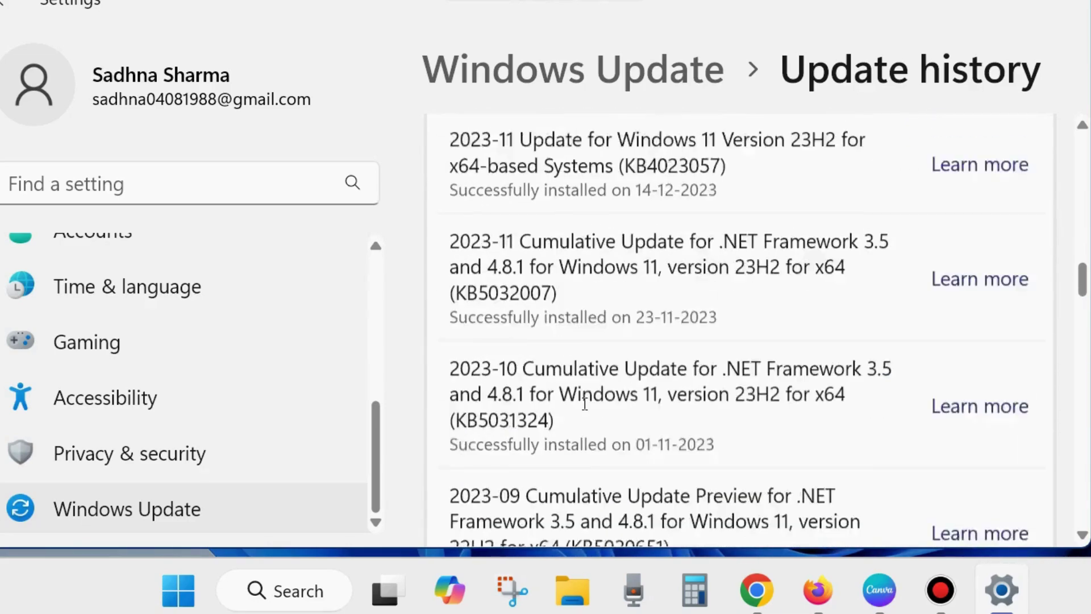
{"action": "scroll", "coordinate": [585, 403], "scroll_direction": "down", "scroll_amount": 3}
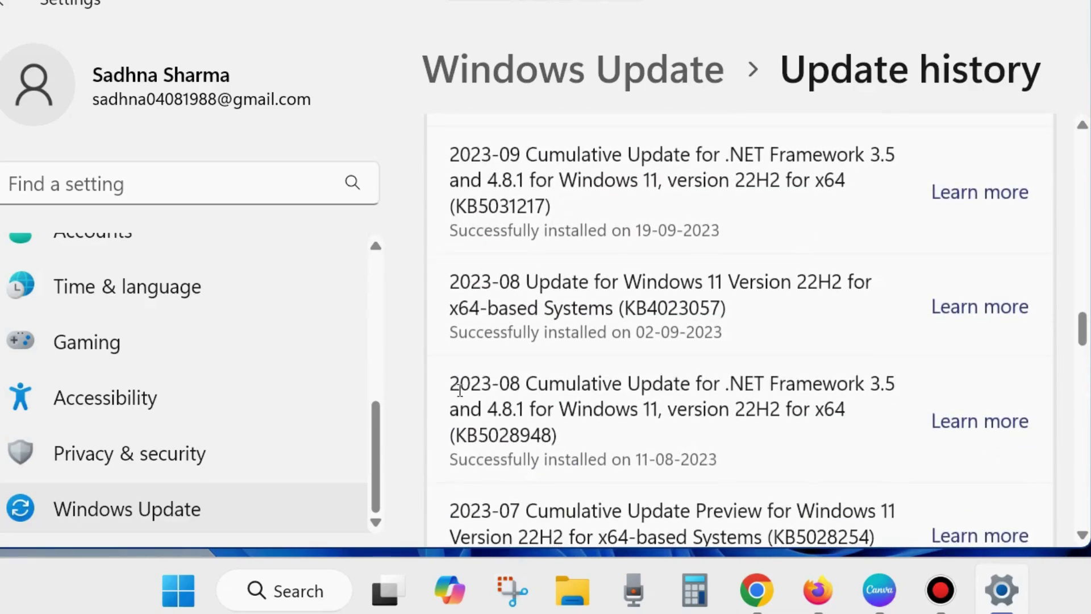
{"action": "scroll", "coordinate": [568, 335], "scroll_direction": "up", "scroll_amount": 12}
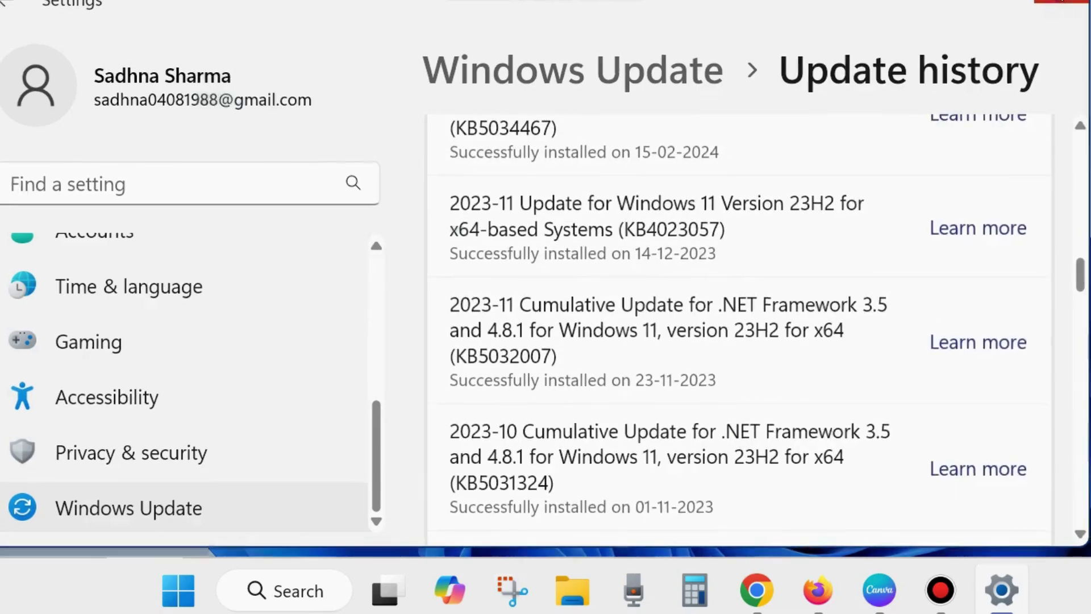
{"action": "left_click", "coordinate": [1062, 1]}
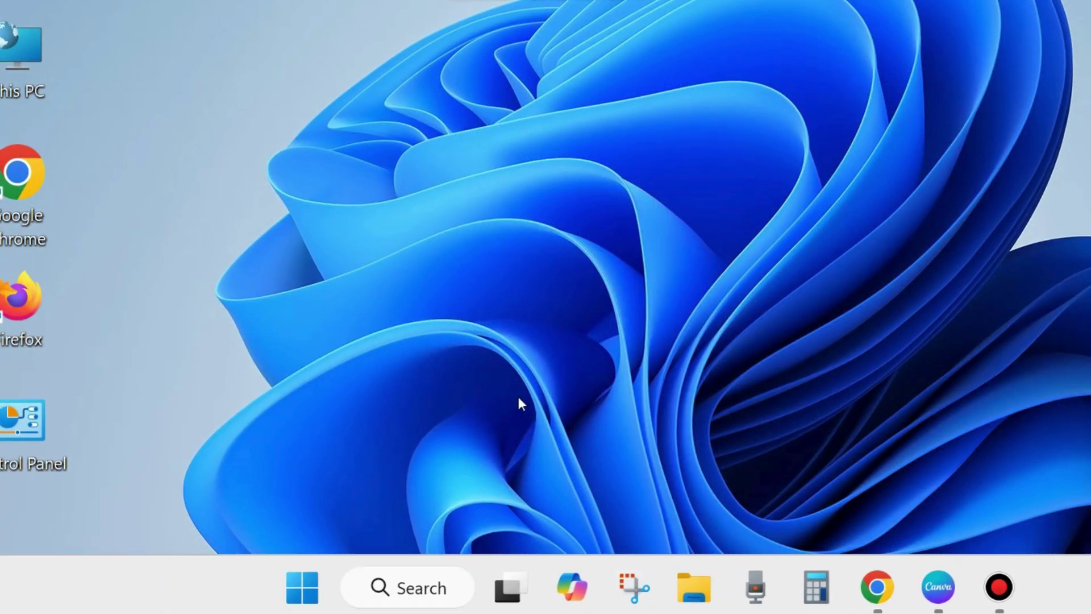
- Open Google Chrome, then move and resize its window so it fits on the visible desktop above the taskbar
{"action": "double_click", "coordinate": [20, 179]}
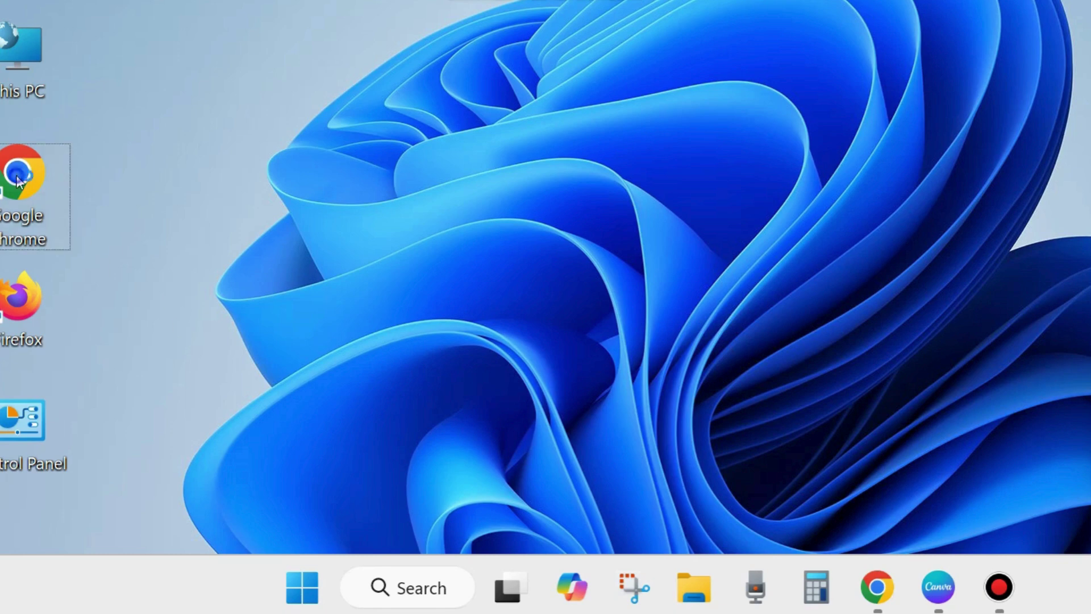
{"action": "left_click_drag", "start_coordinate": [974, 3], "coordinate": [663, 134]}
{"action": "left_click_drag", "start_coordinate": [888, 214], "coordinate": [1069, 239]}
{"action": "left_click_drag", "start_coordinate": [668, 513], "coordinate": [668, 538]}
- Search Google for "microsoft update catalog" and open the official Microsoft Update Catalog website from the results
{"action": "type", "text": "m"}
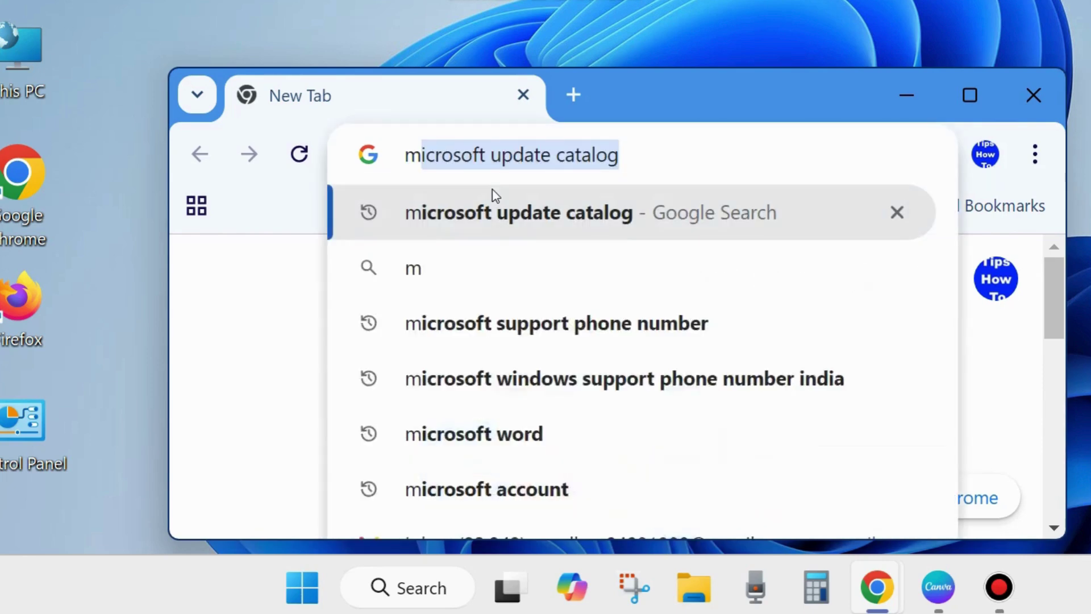
{"action": "type", "text": "icrosoft"}
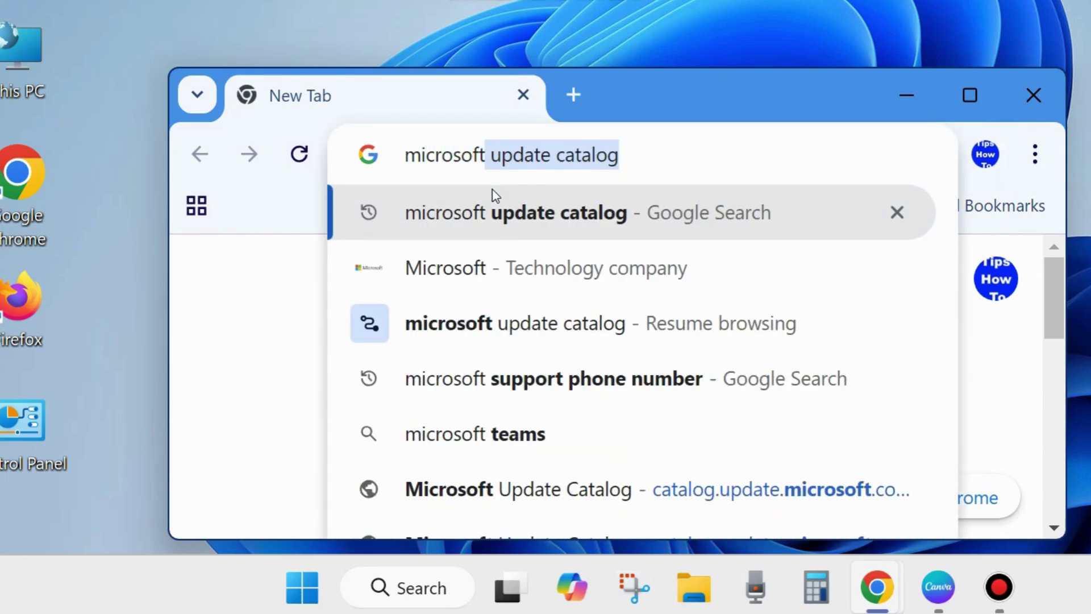
{"action": "key", "text": "Right"}
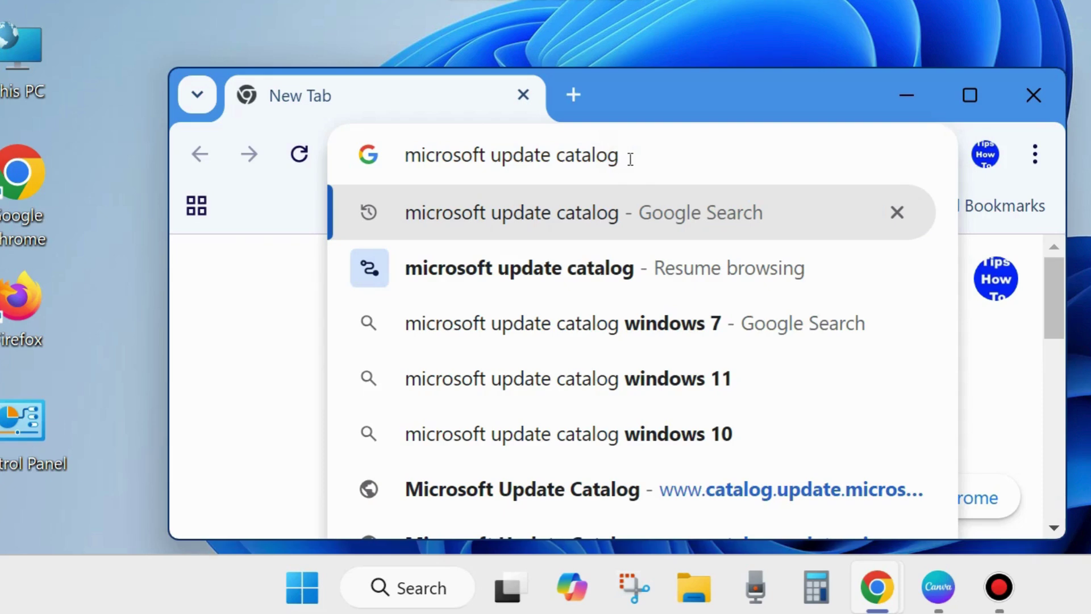
{"action": "key", "text": "Return"}
{"action": "scroll", "coordinate": [510, 397], "scroll_direction": "down", "scroll_amount": 1}
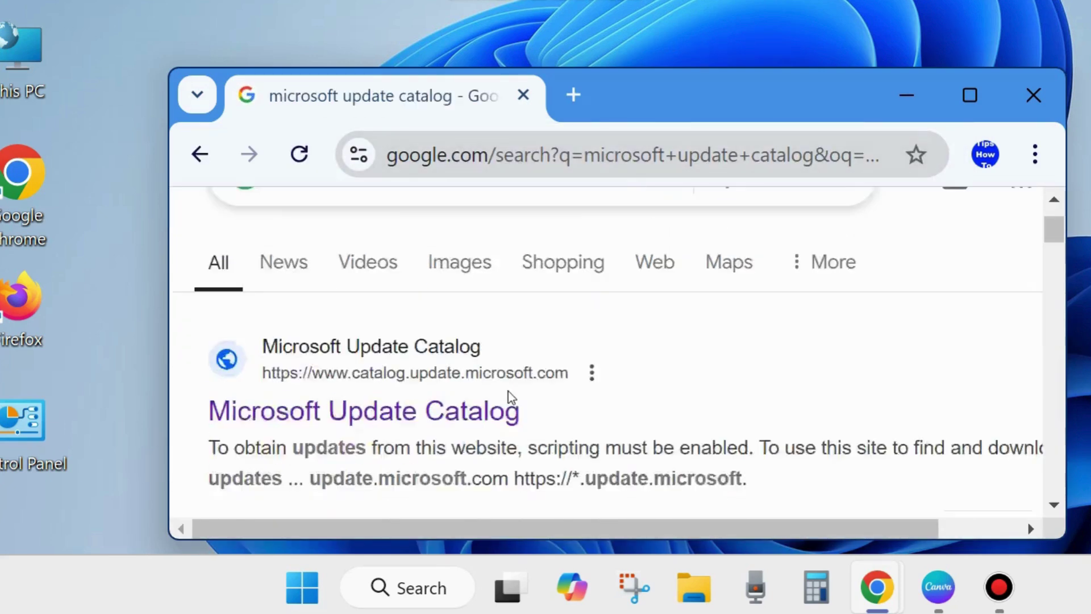
{"action": "scroll", "coordinate": [509, 397], "scroll_direction": "down", "scroll_amount": 2}
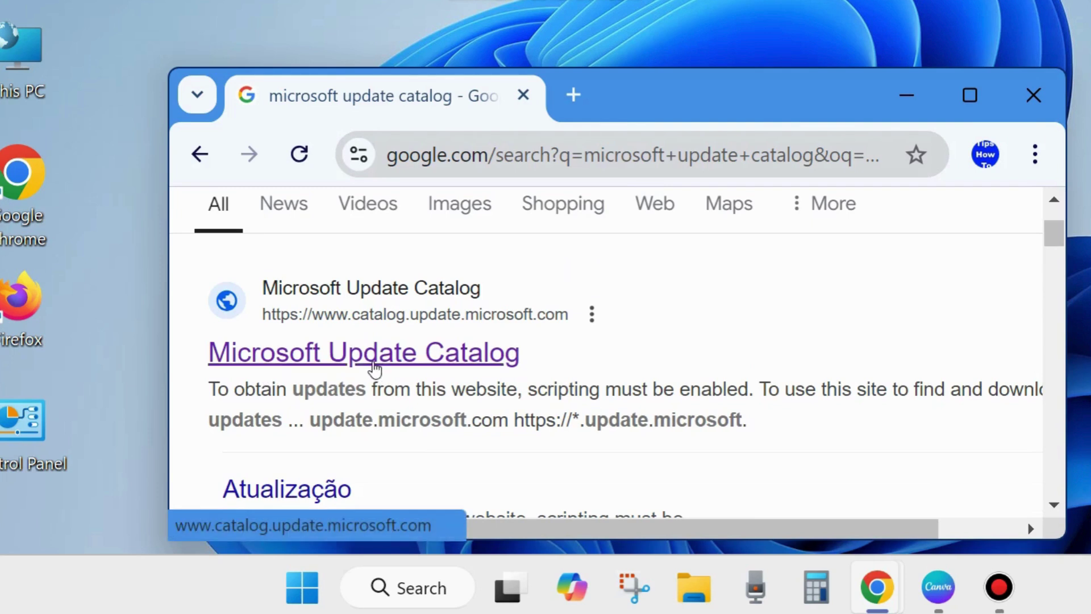
{"action": "left_click", "coordinate": [397, 358]}
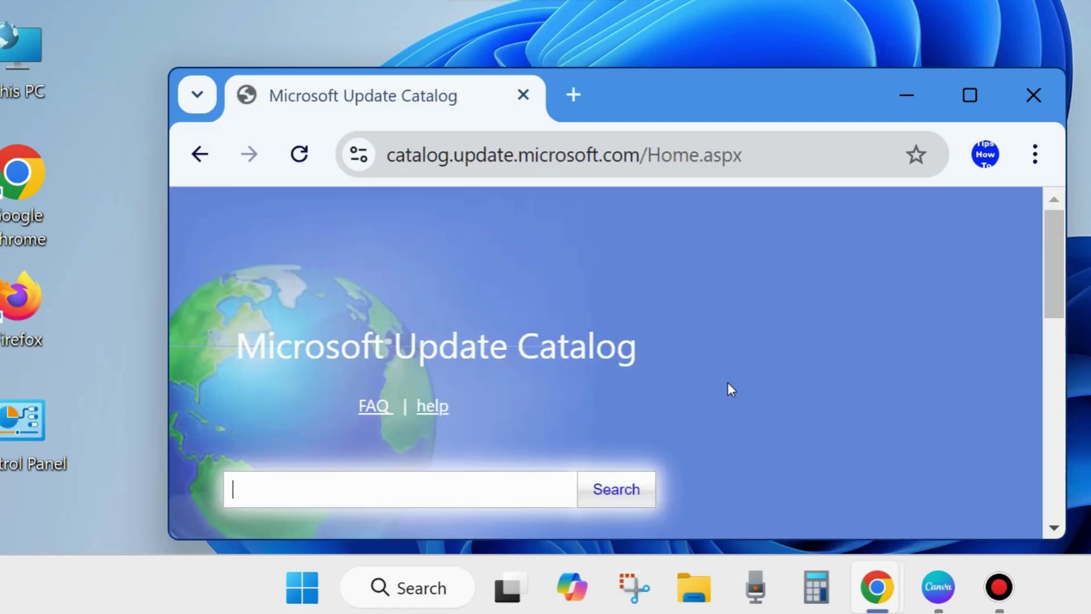
- Search the Microsoft Update Catalog for the update KB5050188
{"action": "scroll", "coordinate": [728, 383], "scroll_direction": "down", "scroll_amount": 3}
{"action": "left_click", "coordinate": [292, 351]}
{"action": "type", "text": "KB5050188"}
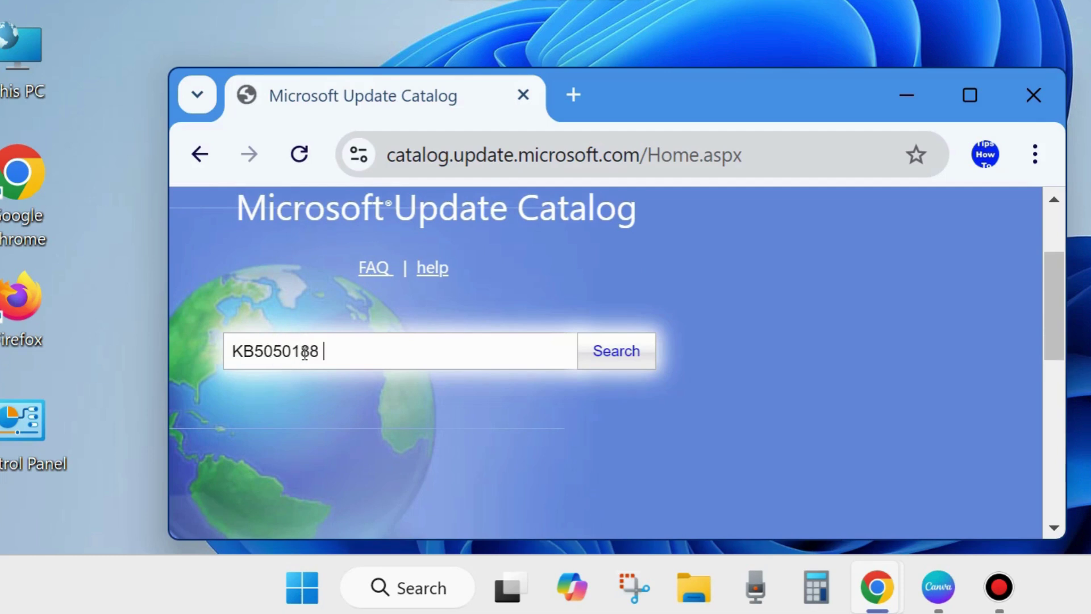
{"action": "left_click", "coordinate": [612, 353]}
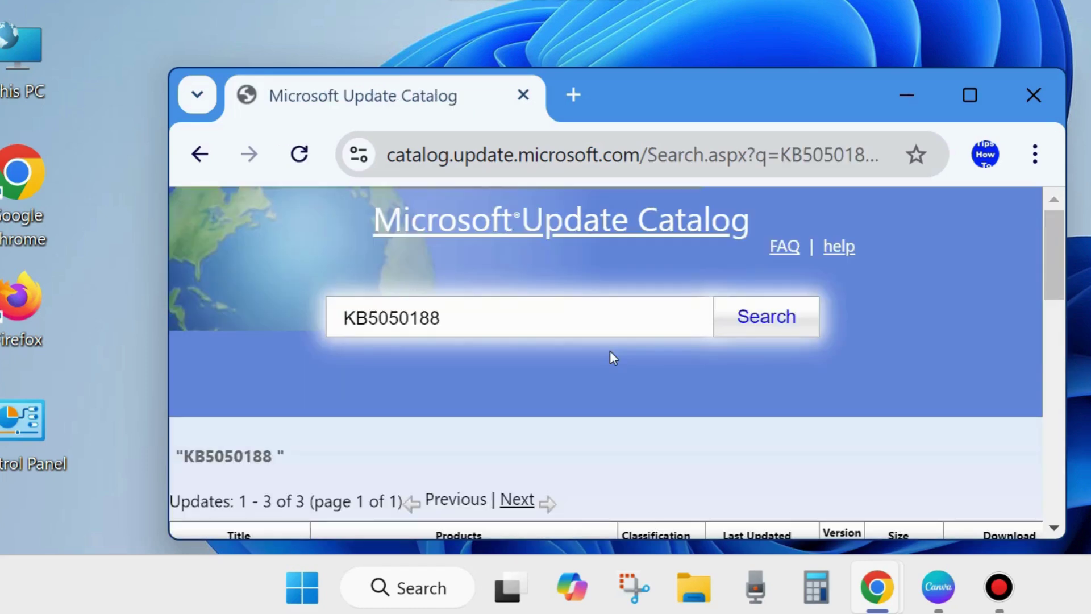
- Examine the KB5050188 results by title, product, architecture, size and download option, and close the browser
{"action": "scroll", "coordinate": [610, 361], "scroll_direction": "down", "scroll_amount": 5}
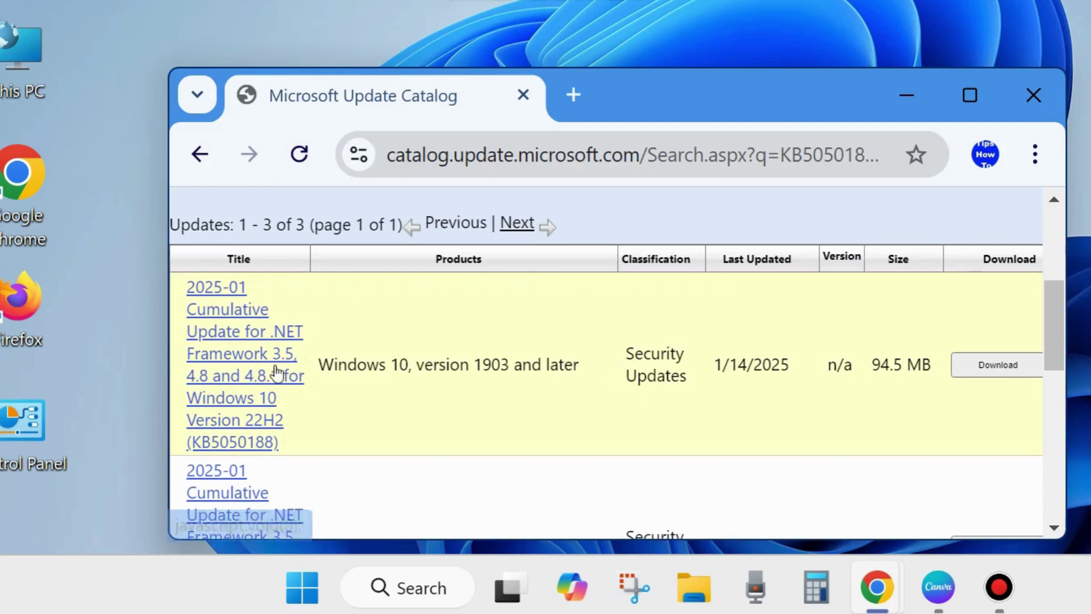
{"action": "scroll", "coordinate": [408, 420], "scroll_direction": "down", "scroll_amount": 2}
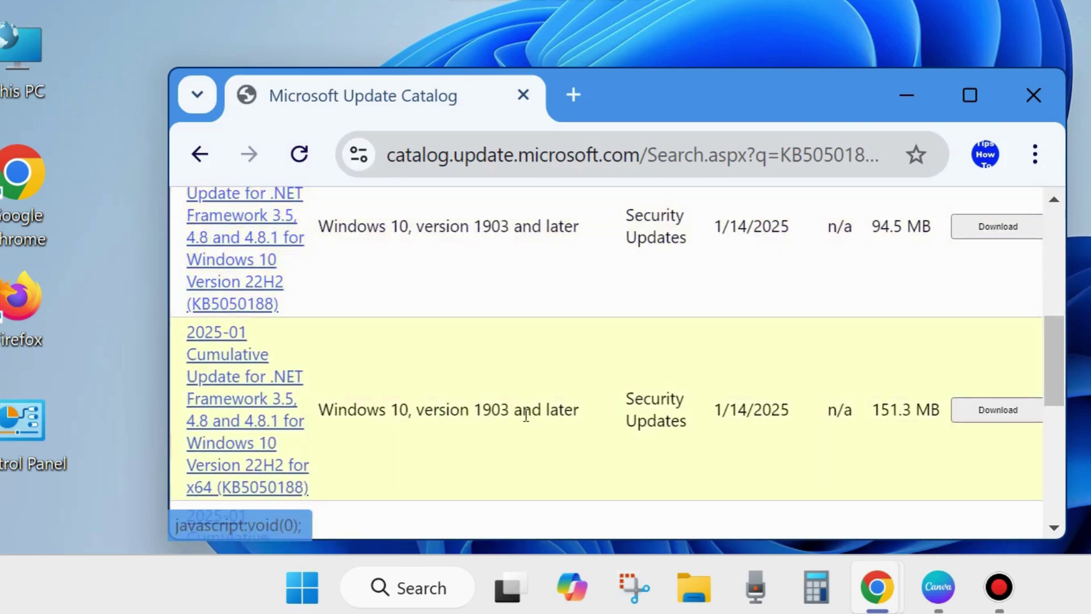
{"action": "scroll", "coordinate": [527, 414], "scroll_direction": "up", "scroll_amount": 1}
{"action": "scroll", "coordinate": [527, 415], "scroll_direction": "down", "scroll_amount": 4}
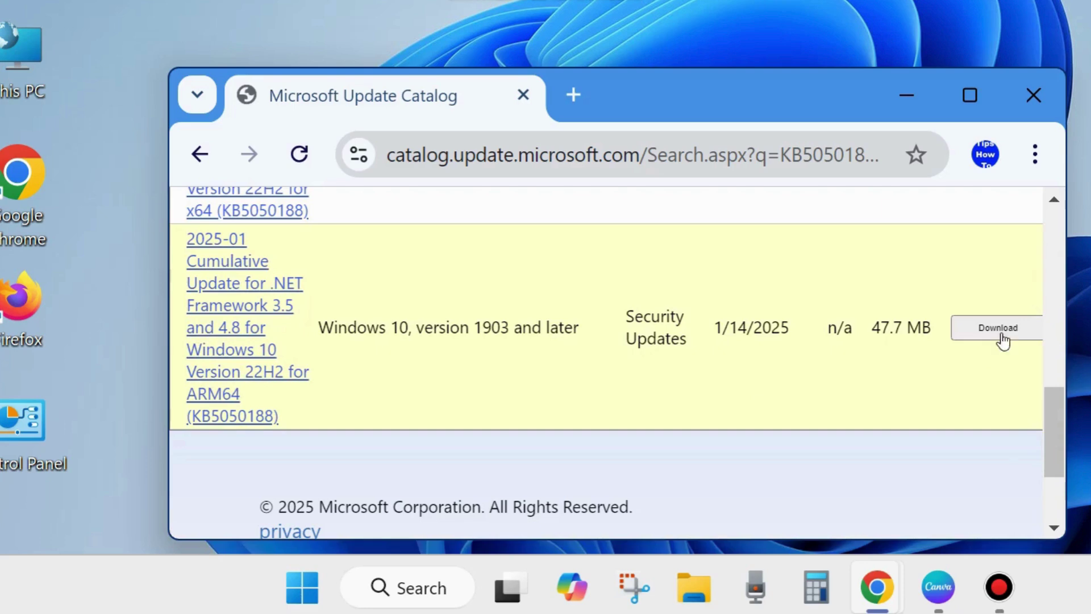
{"action": "scroll", "coordinate": [989, 344], "scroll_direction": "up", "scroll_amount": 4}
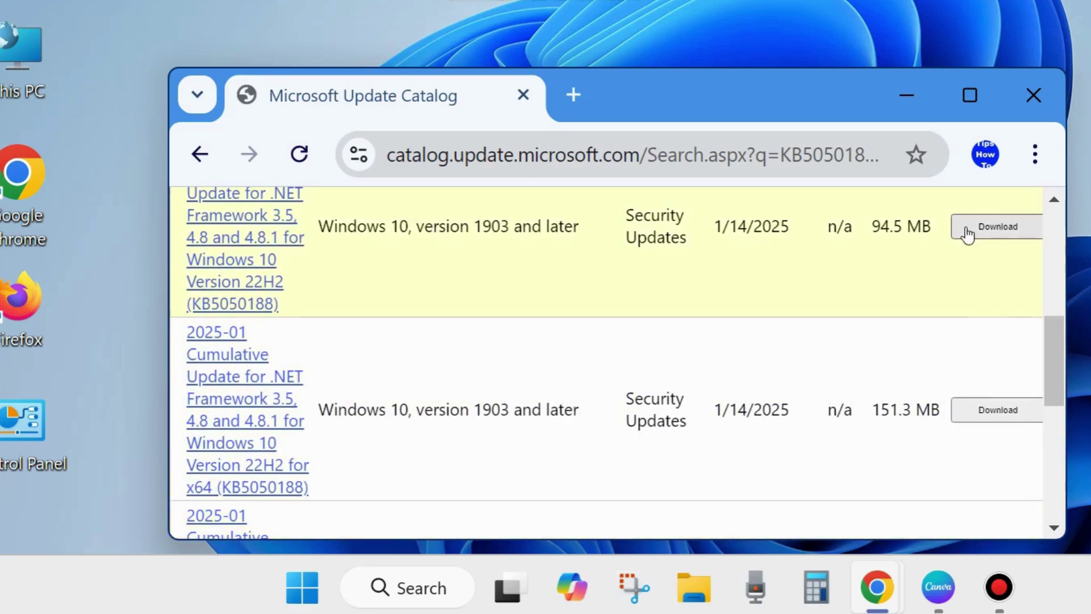
{"action": "scroll", "coordinate": [431, 401], "scroll_direction": "down", "scroll_amount": 2}
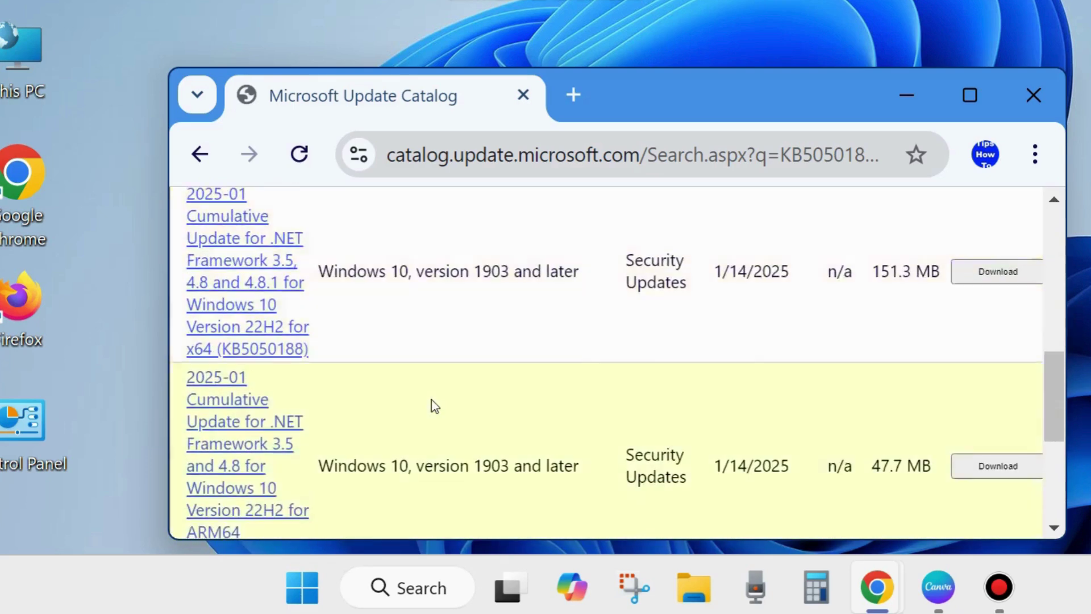
{"action": "scroll", "coordinate": [655, 483], "scroll_direction": "down", "scroll_amount": 2}
{"action": "scroll", "coordinate": [656, 485], "scroll_direction": "up", "scroll_amount": 10}
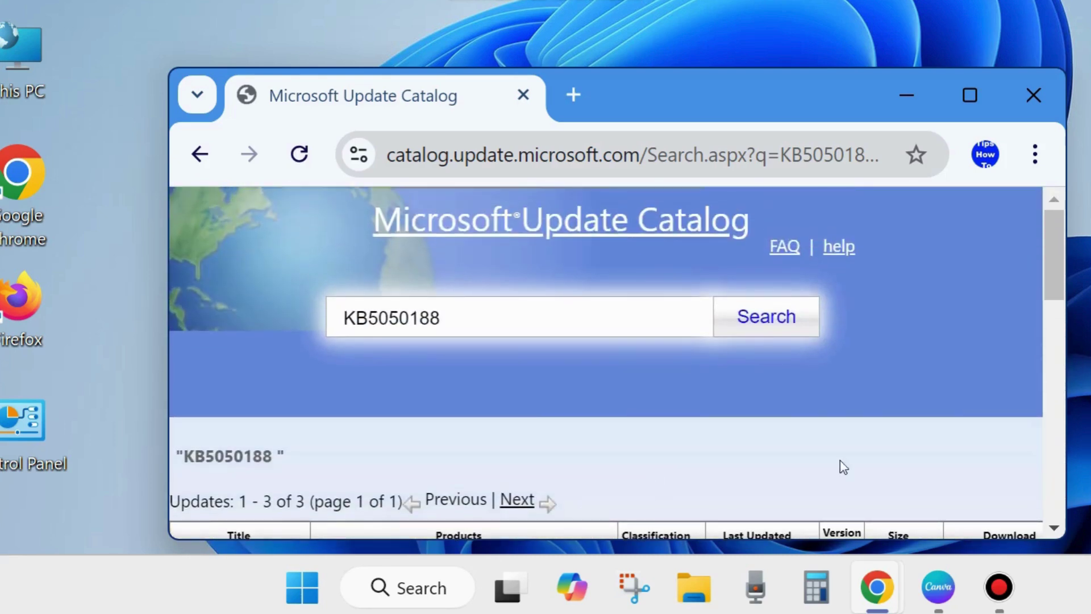
{"action": "left_click", "coordinate": [1039, 94]}
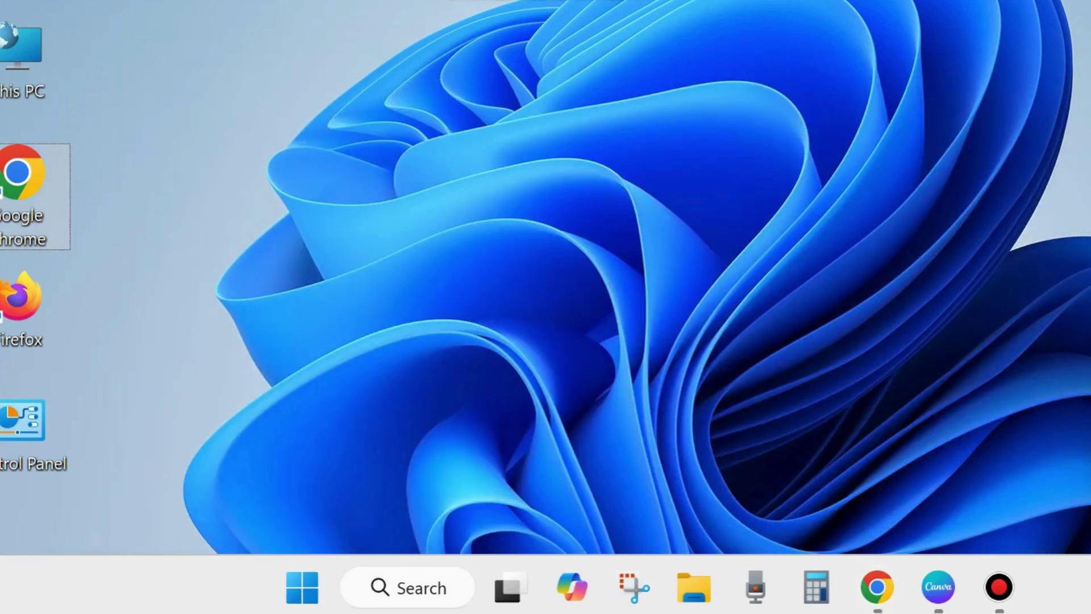